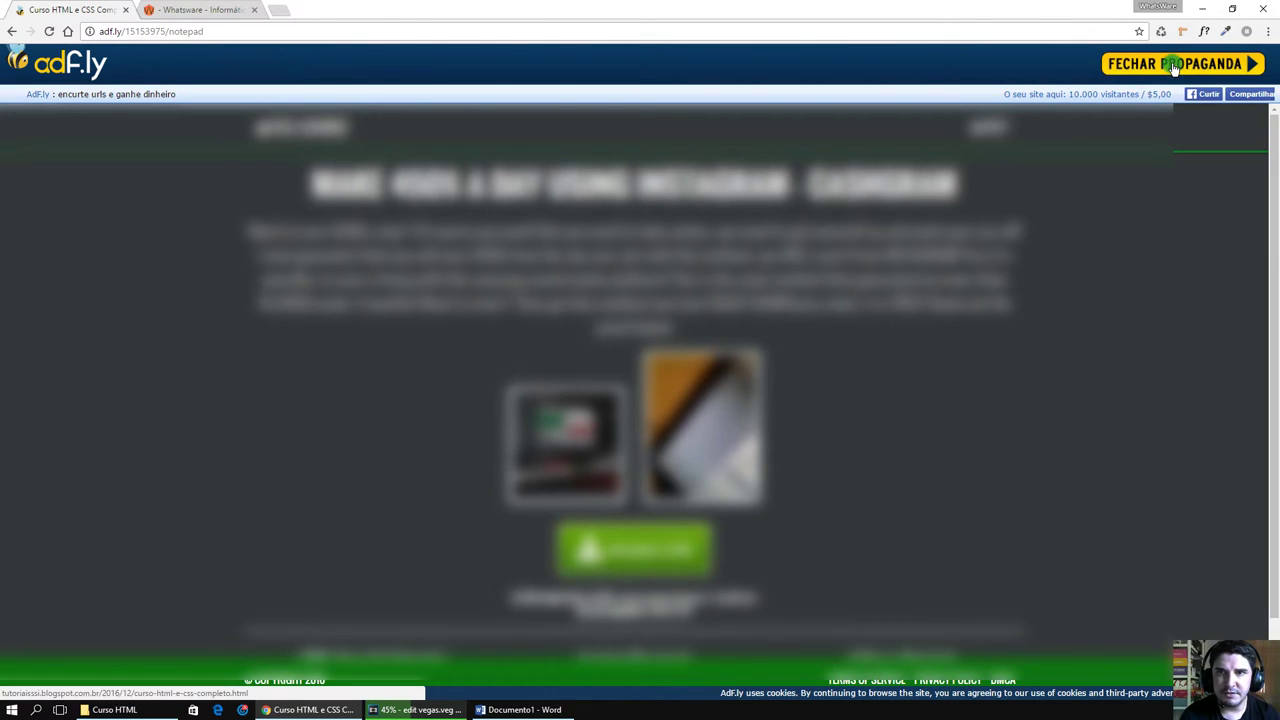
Skip the advertising page and find the 32/86-bit and 64-bit Notepad++ downloads on the HTML and CSS course page
click(1175, 65)
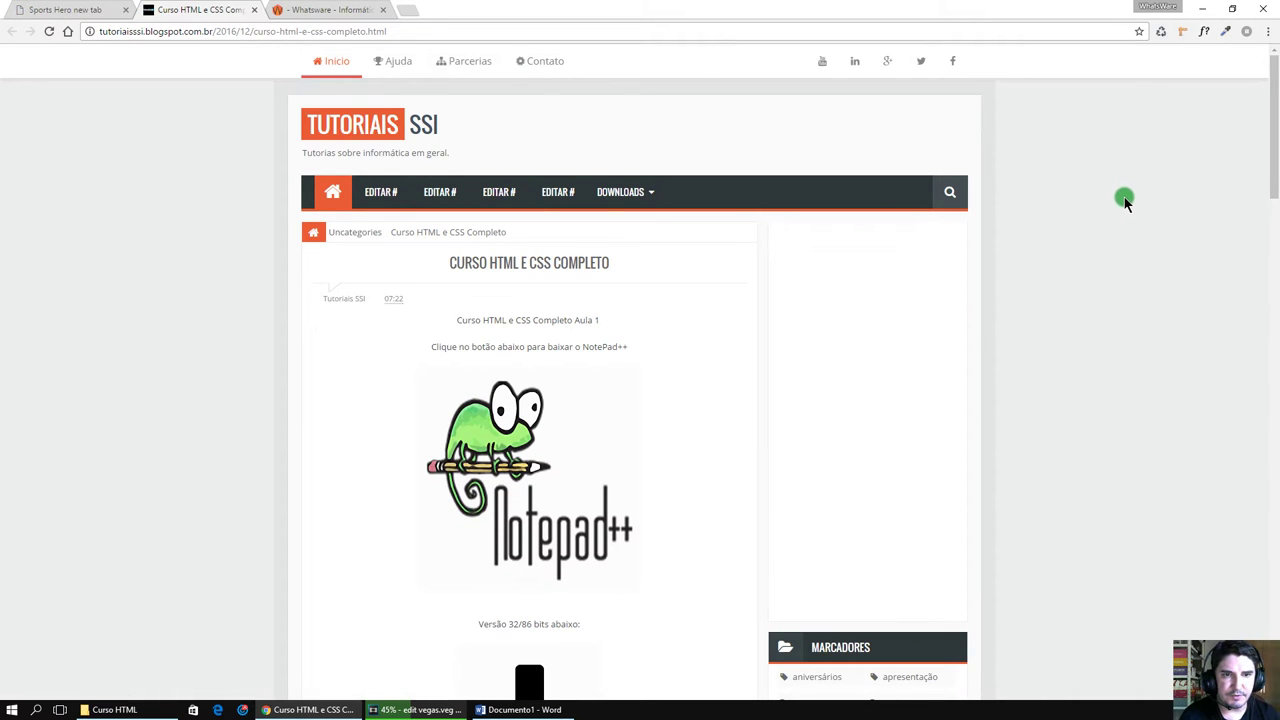
scroll(1127, 203, down, 1)
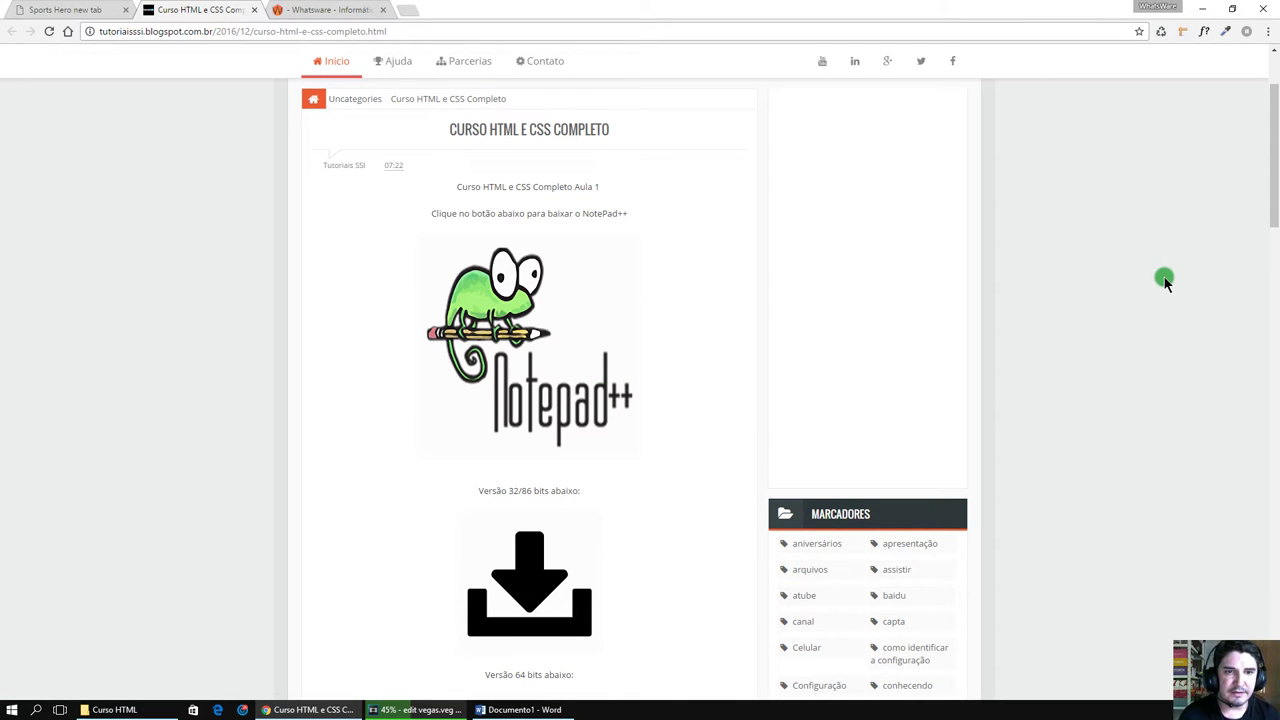
scroll(1164, 281, down, 1)
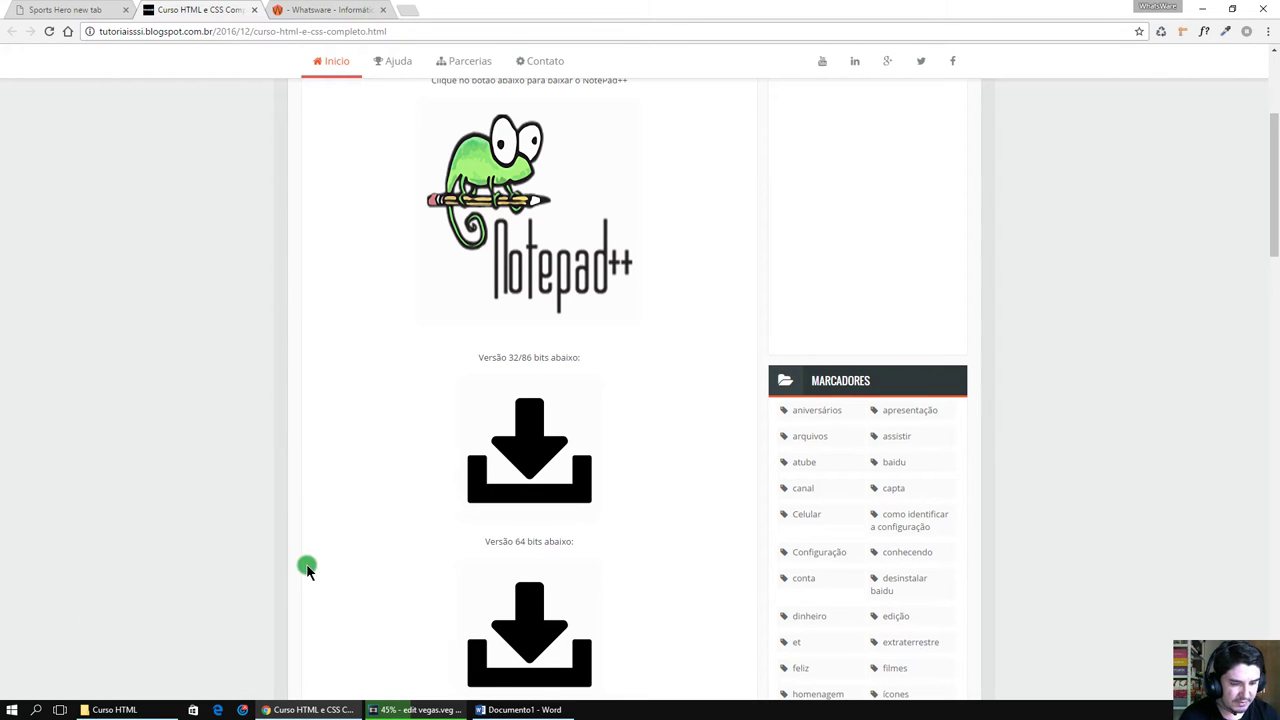
Check the computer's system type in its properties to see whether Windows is 32-bit or 64-bit, and return to the download page
click(10, 710)
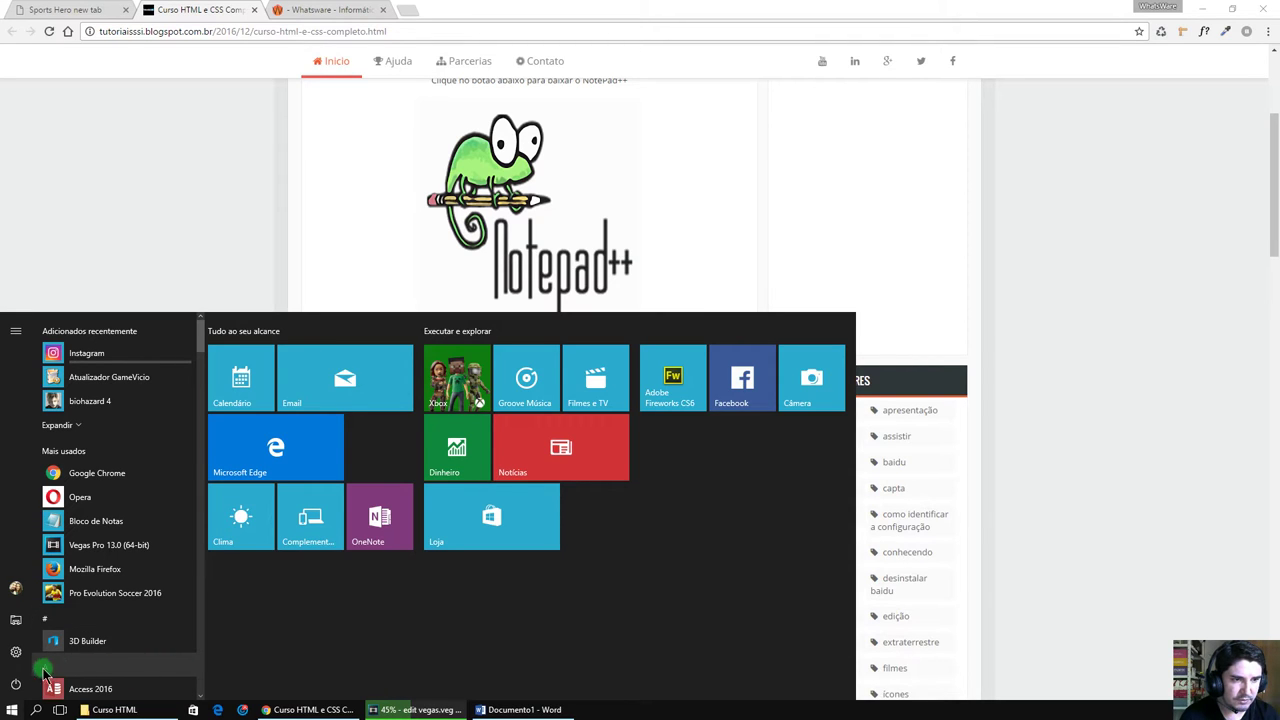
click(15, 620)
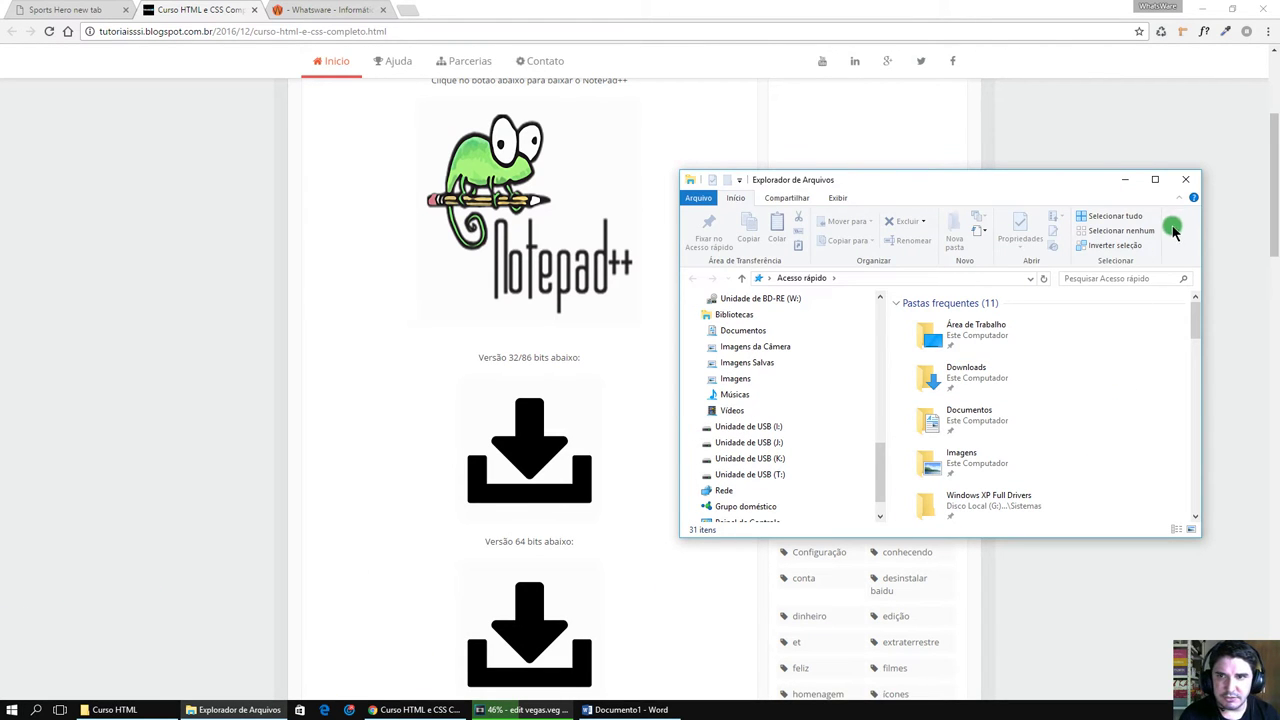
click(1157, 181)
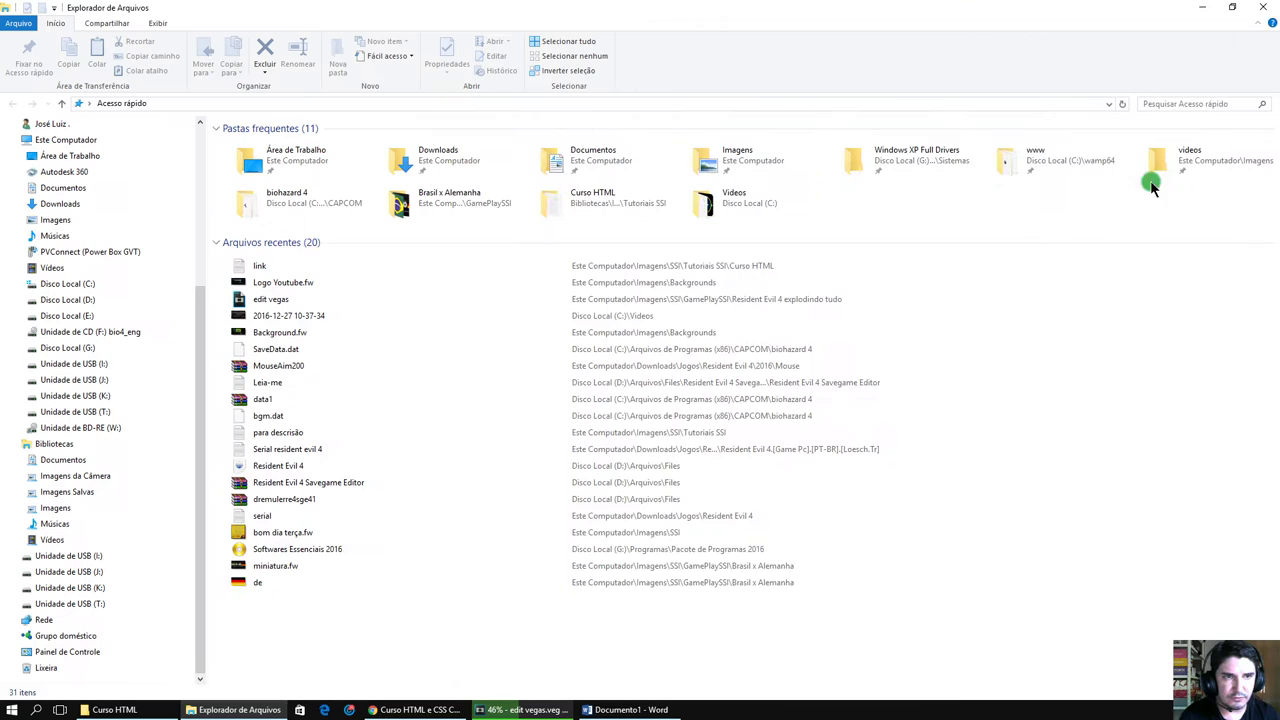
right_click(64, 140)
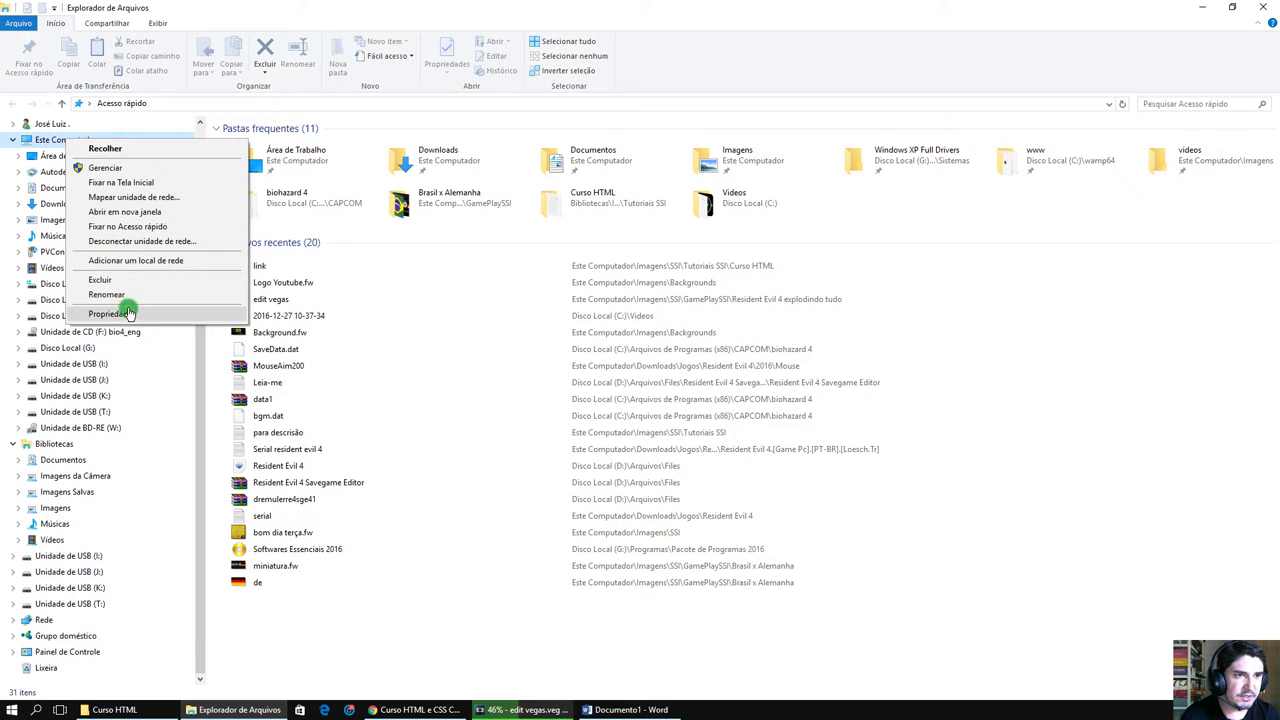
click(110, 314)
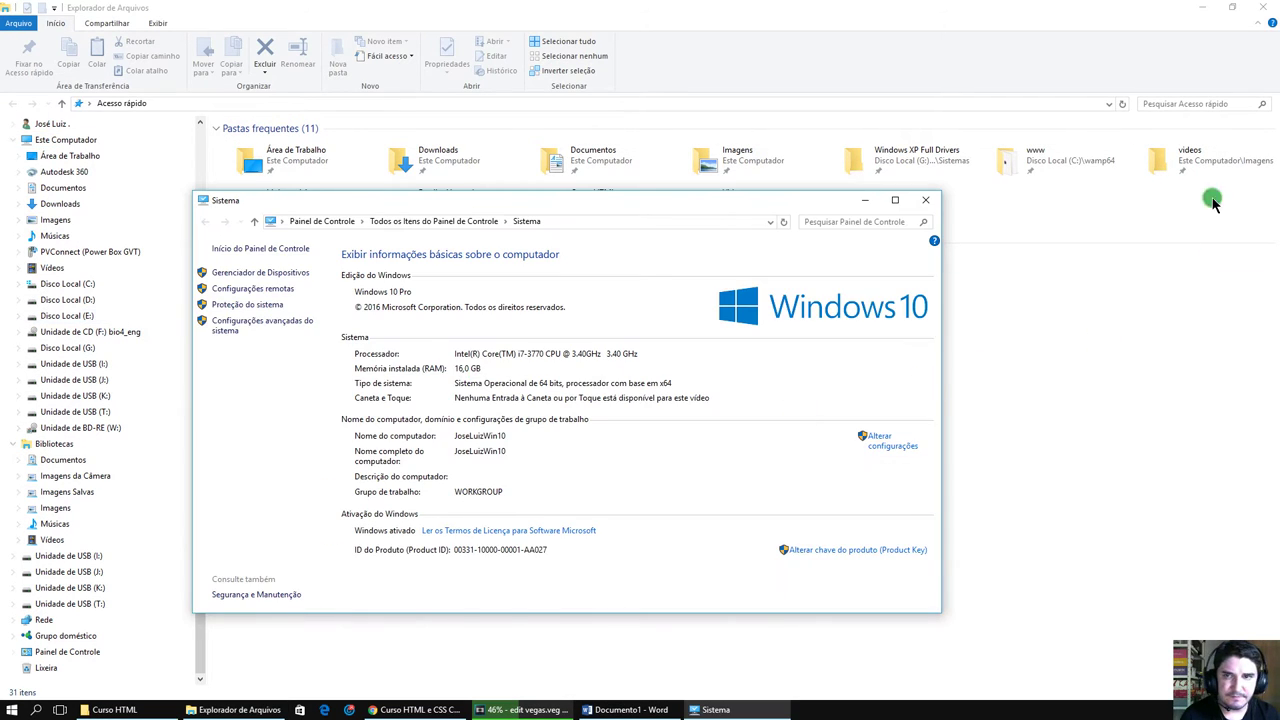
click(1262, 10)
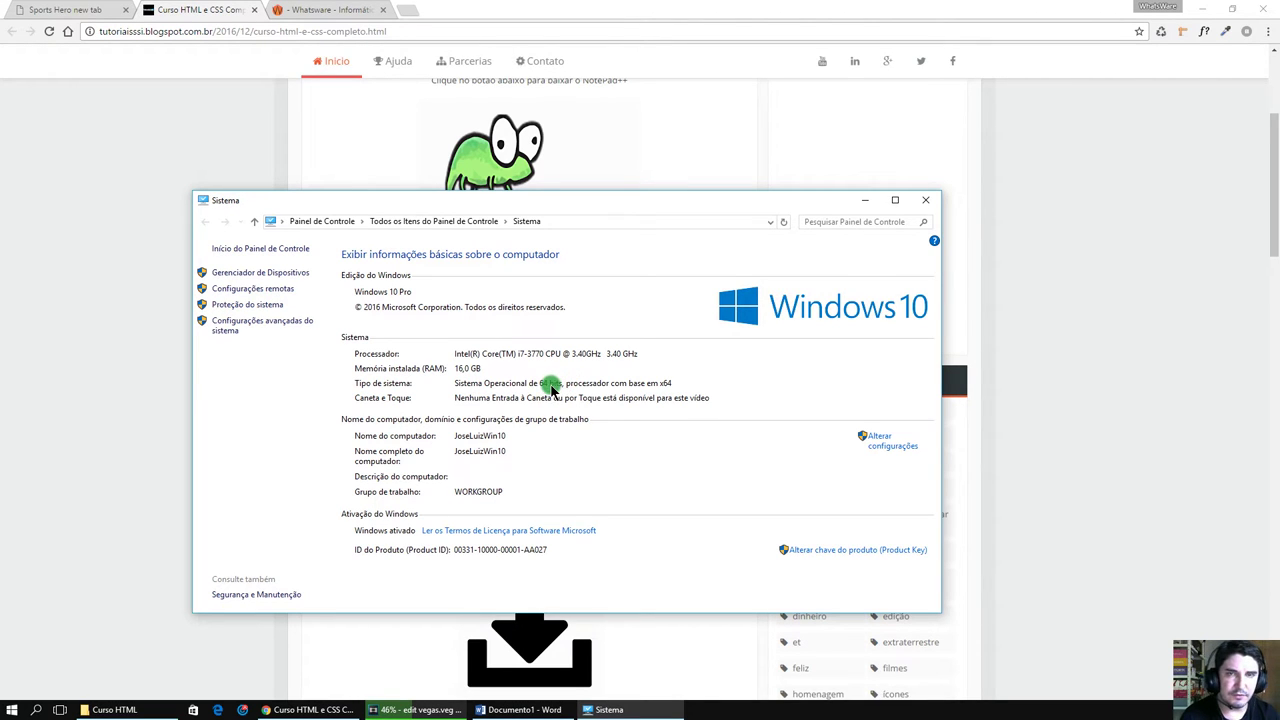
click(1095, 160)
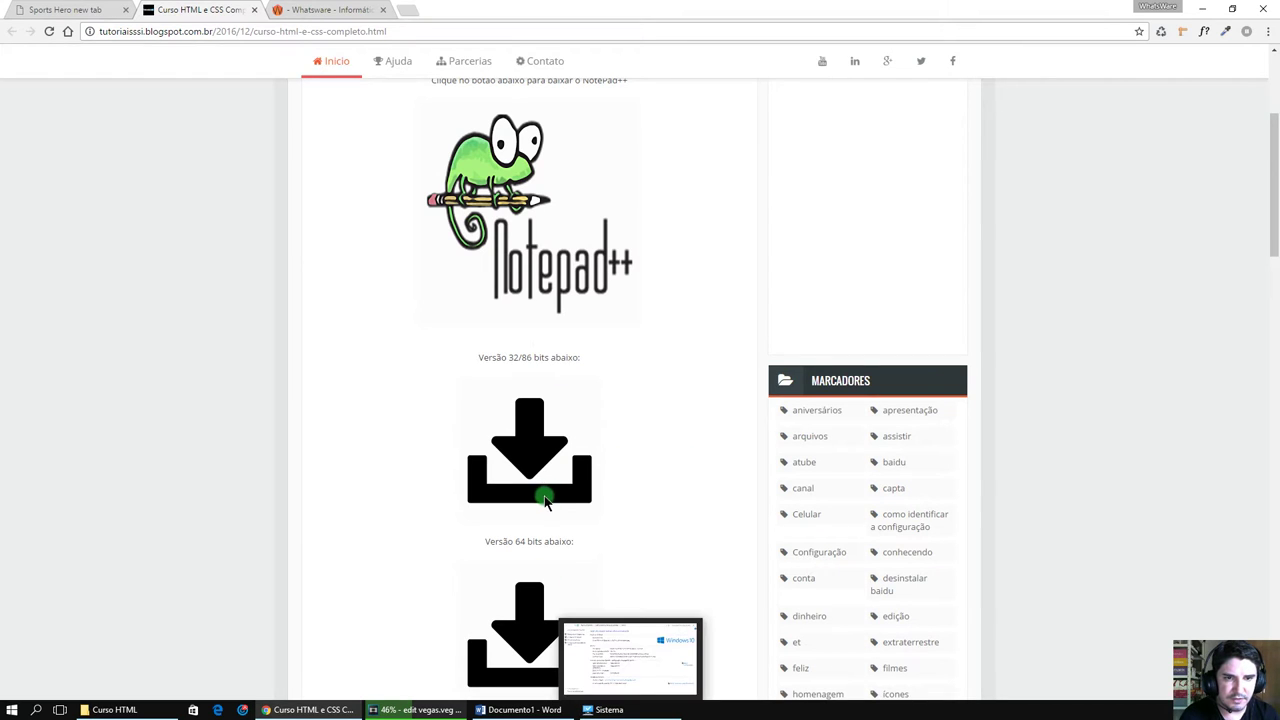
Open the minhateca page for the 64-bit Notepad++ installer, request the download and close the advertising page that pops up
scroll(846, 434, down, 2)
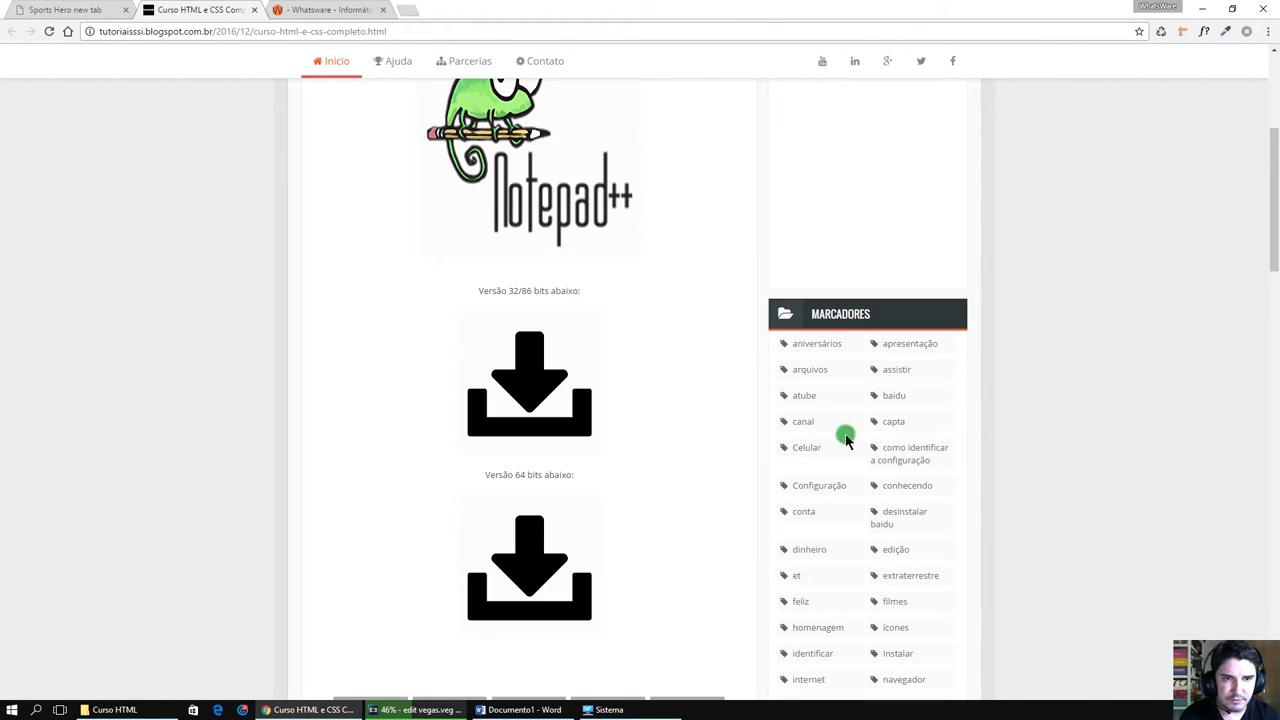
click(545, 441)
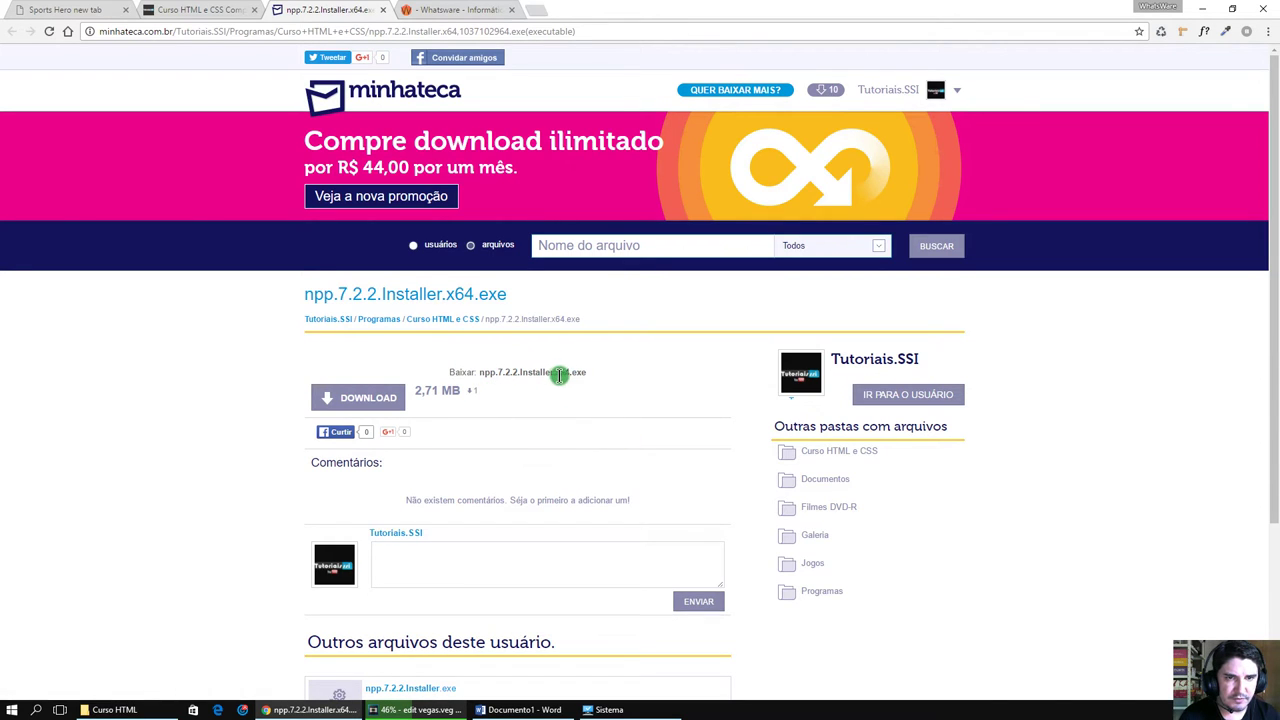
click(380, 400)
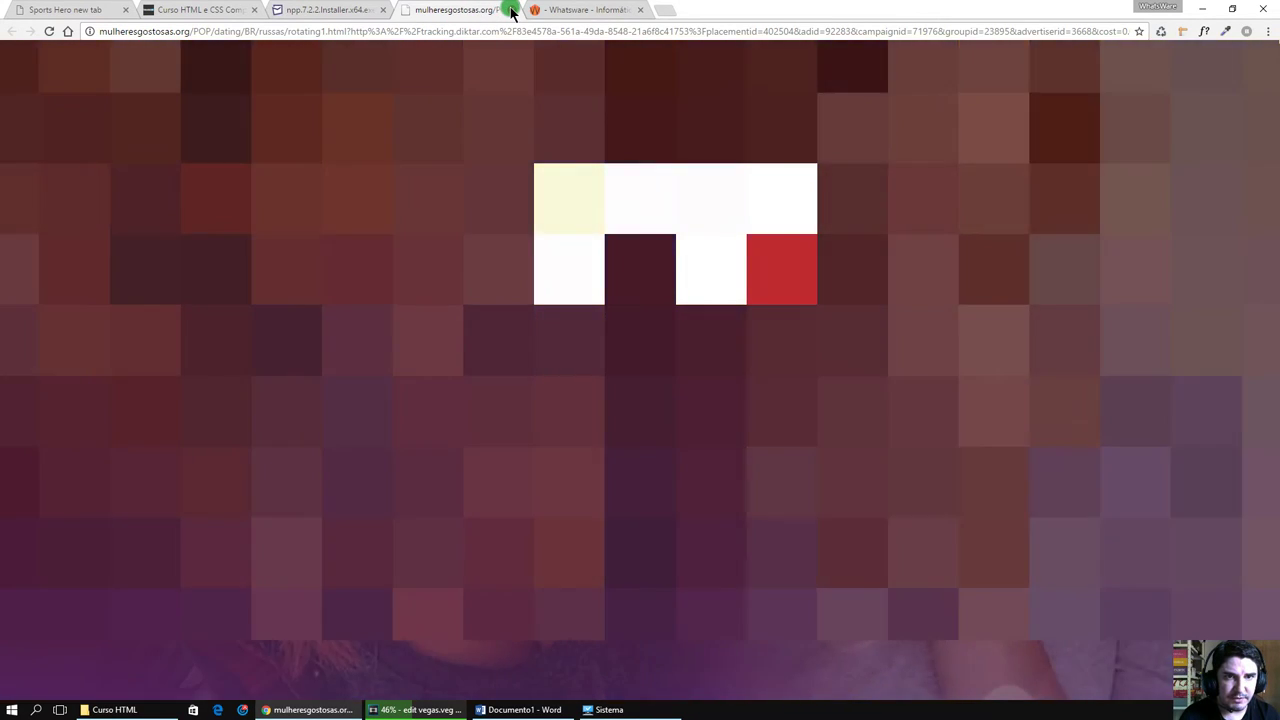
click(511, 10)
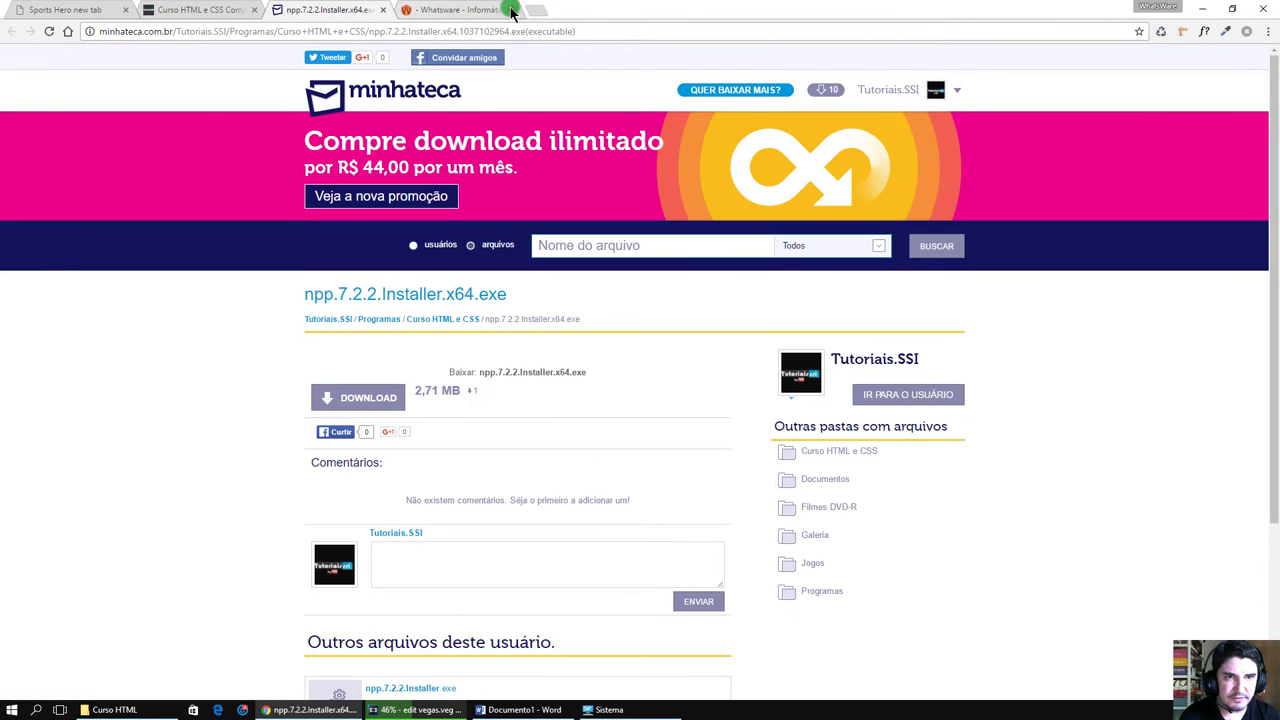
Download npp.7.2.2.Installer.x64 to the Desktop (Área de Trabalho) and dismiss the unlimited download offer
click(384, 398)
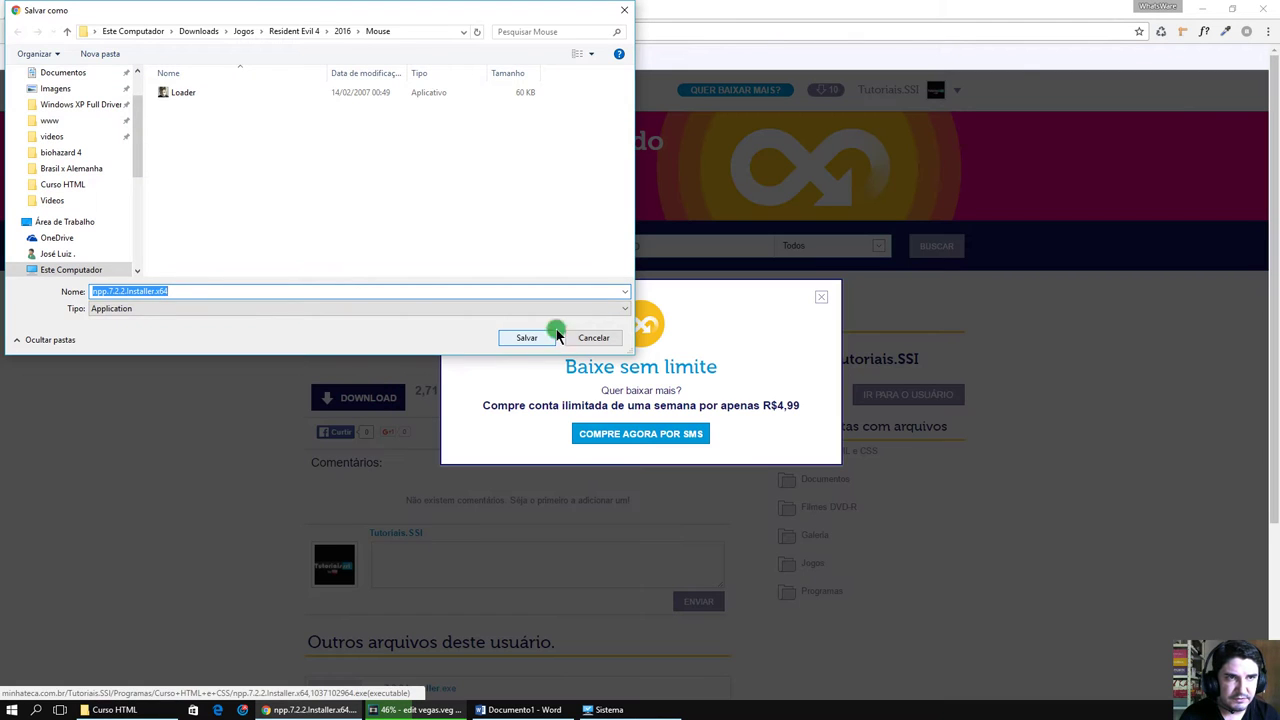
scroll(139, 118, up, 1)
drag(139, 118, 137, 80)
click(84, 93)
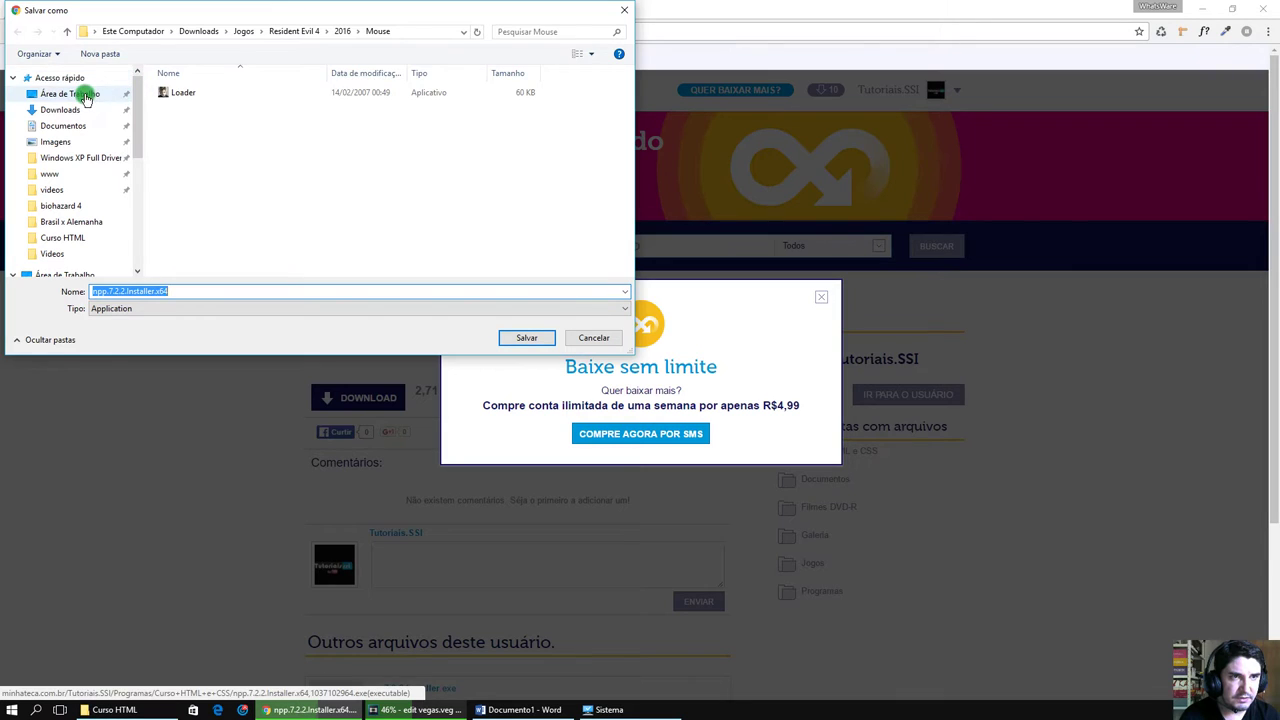
click(508, 338)
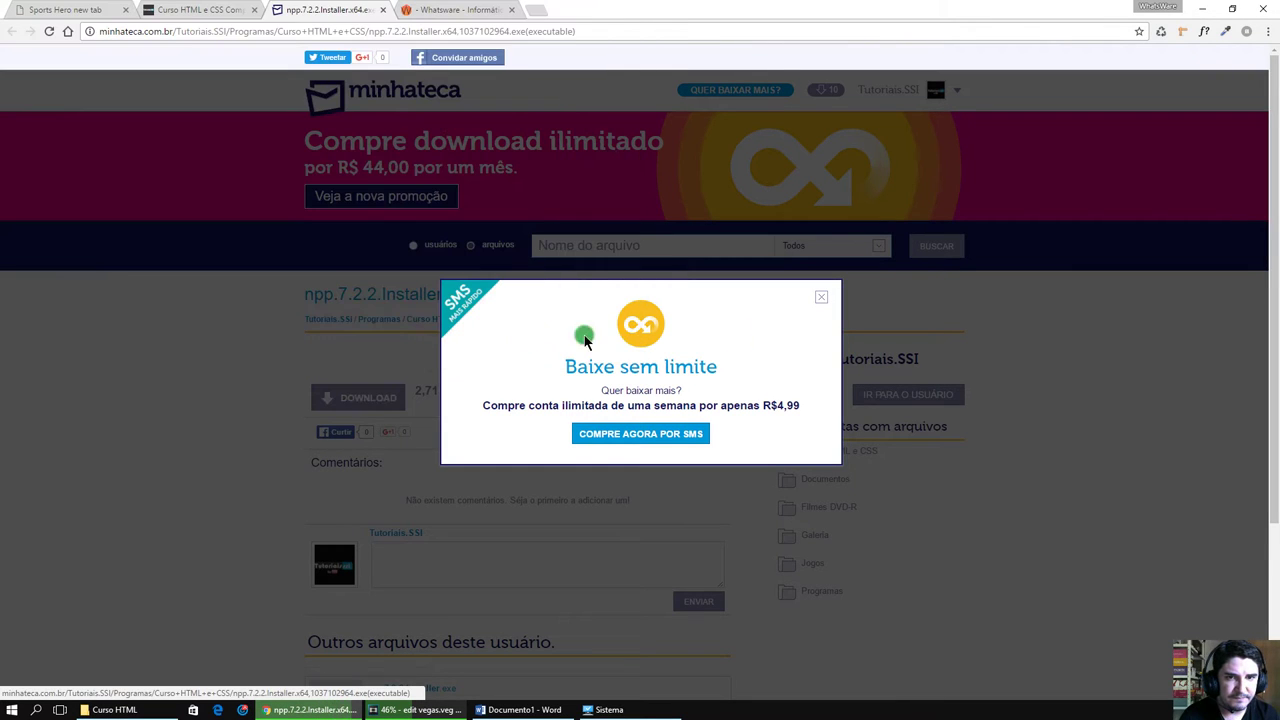
click(822, 301)
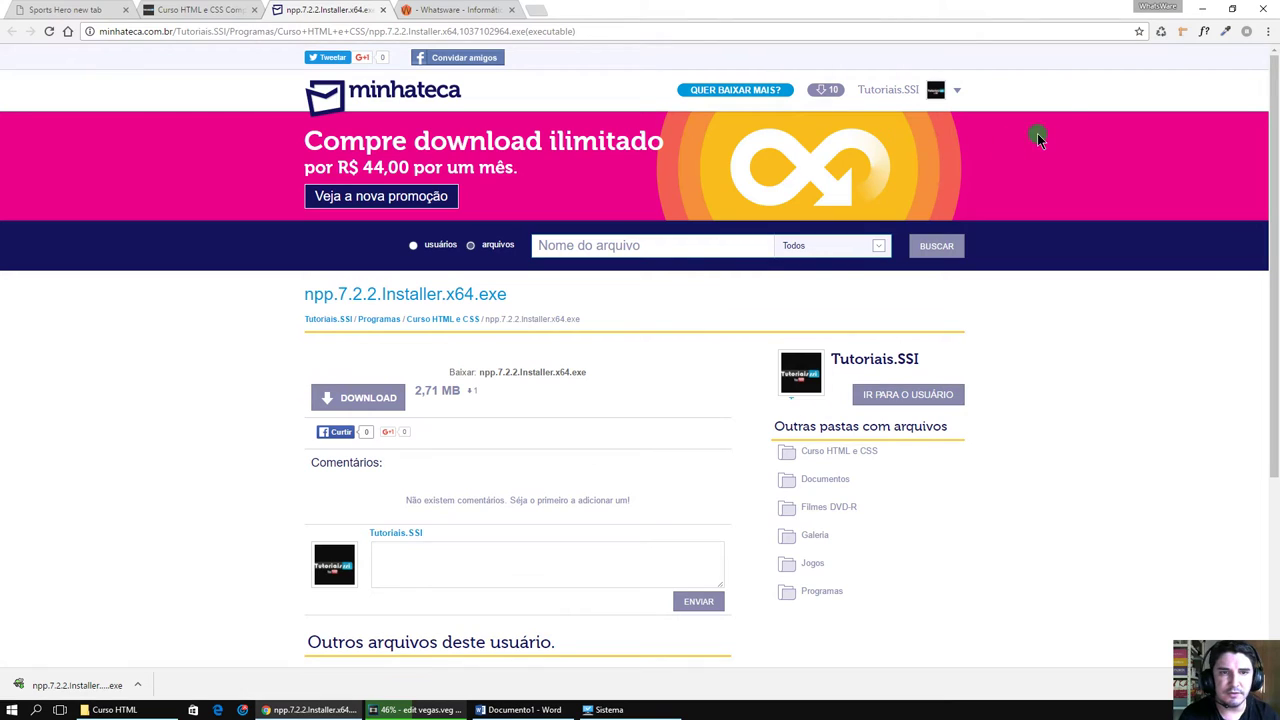
Run the downloaded installer and install Notepad++ v7.2.2 with the default destination folder and components
click(103, 686)
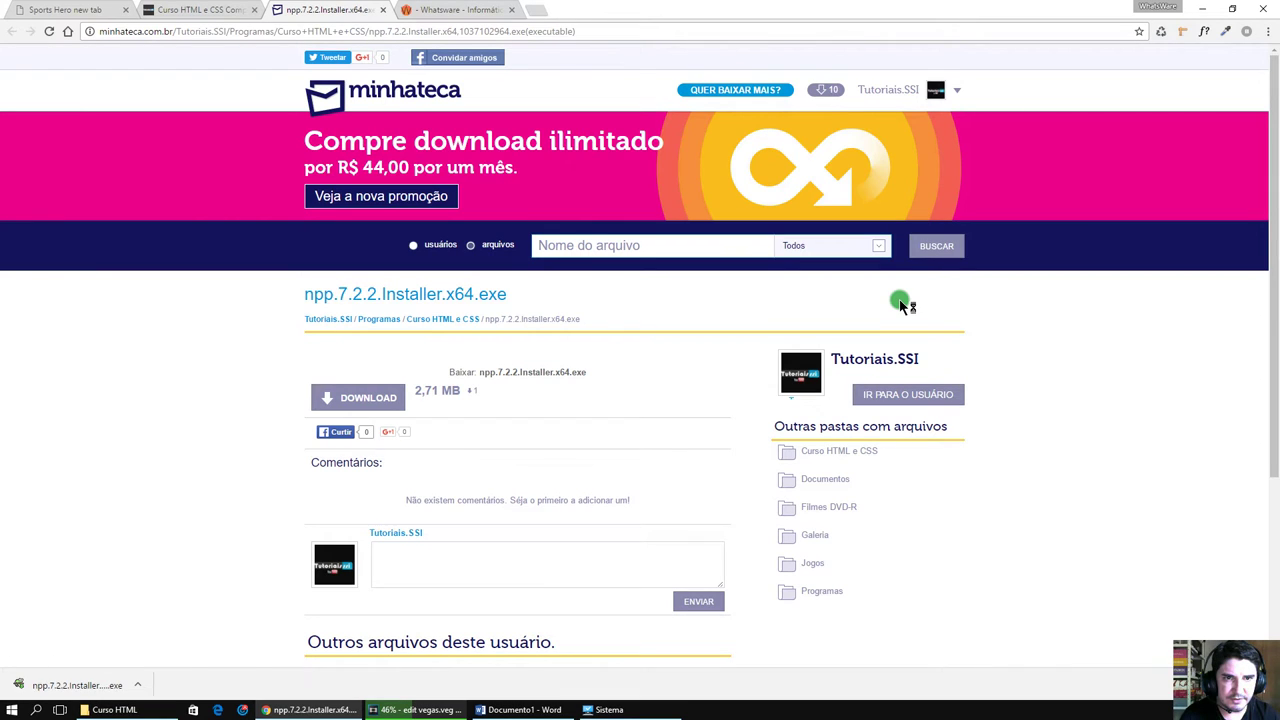
key(Return)
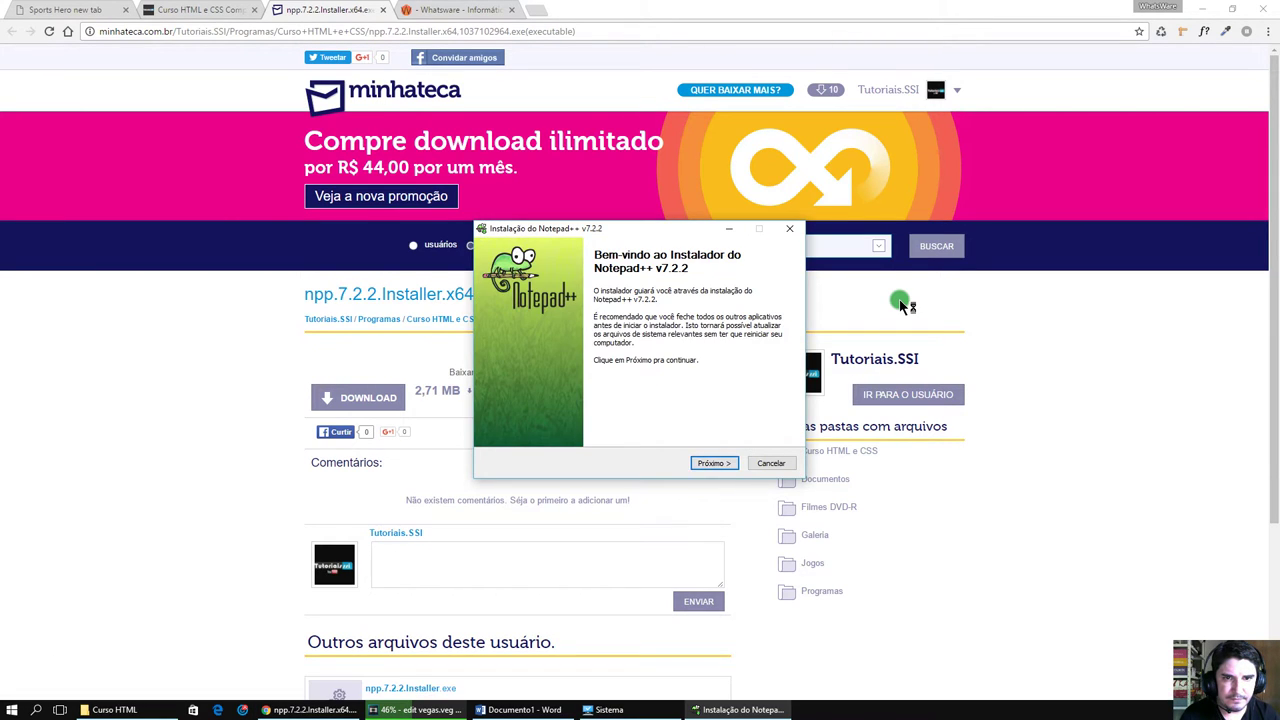
key(Return)
key(Return)
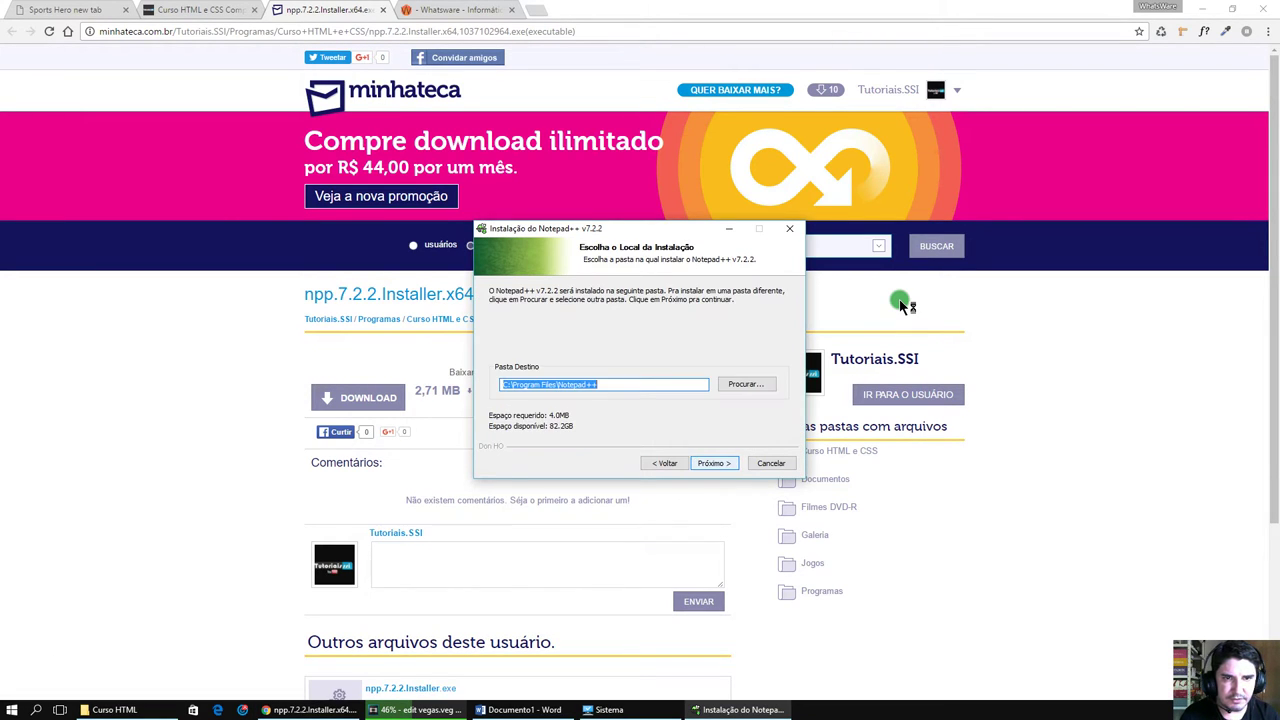
key(Return)
key(Return)
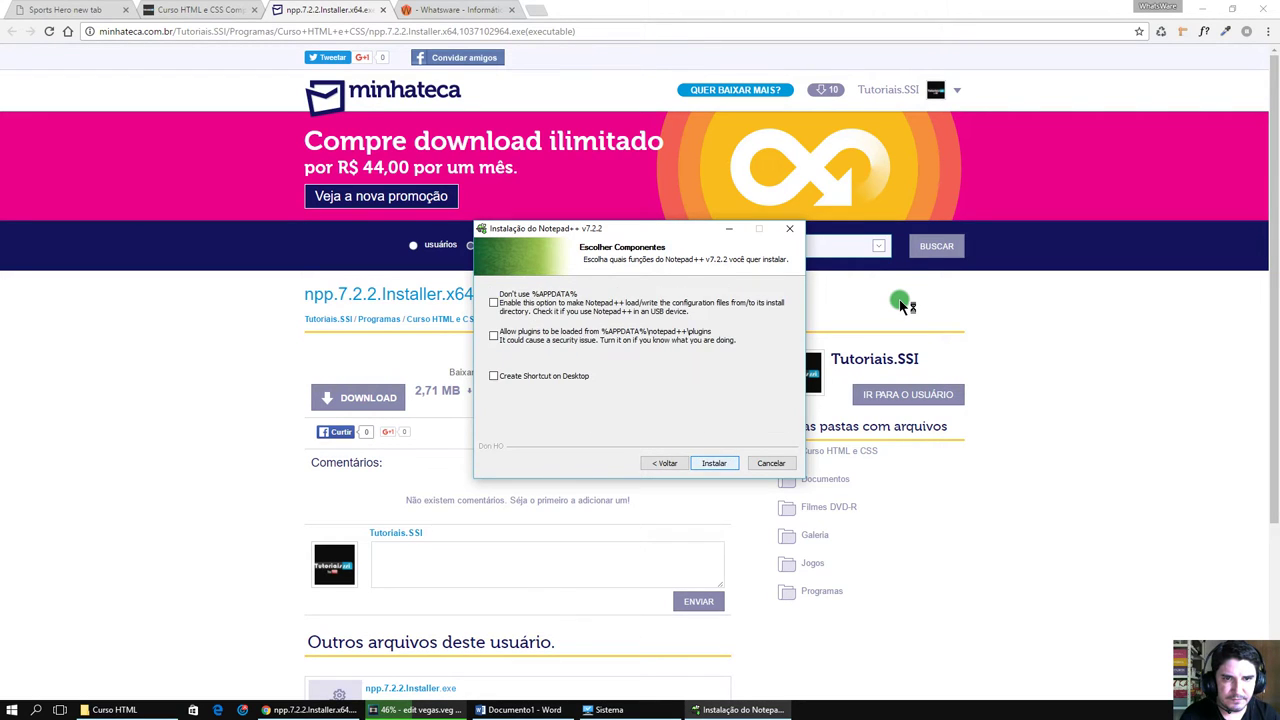
key(Return)
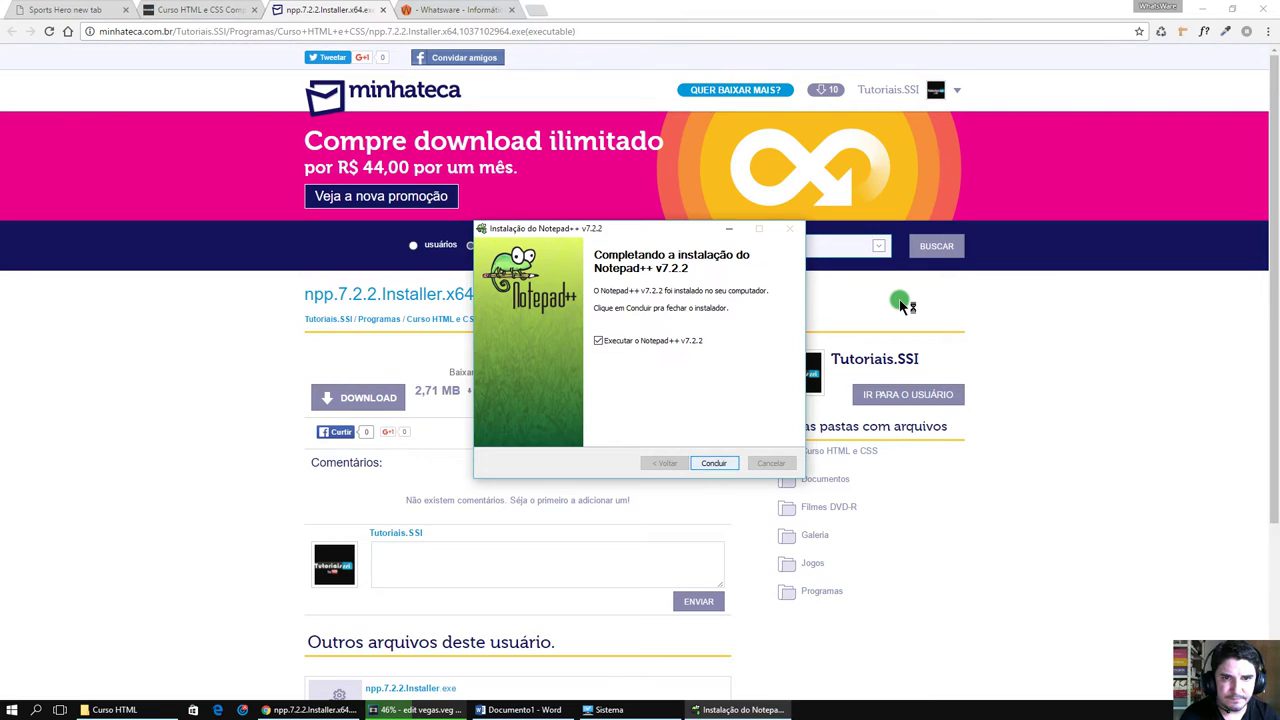
Minimize the browser, finish the setup with Notepad++ set to launch, and close the change.log file
click(1203, 9)
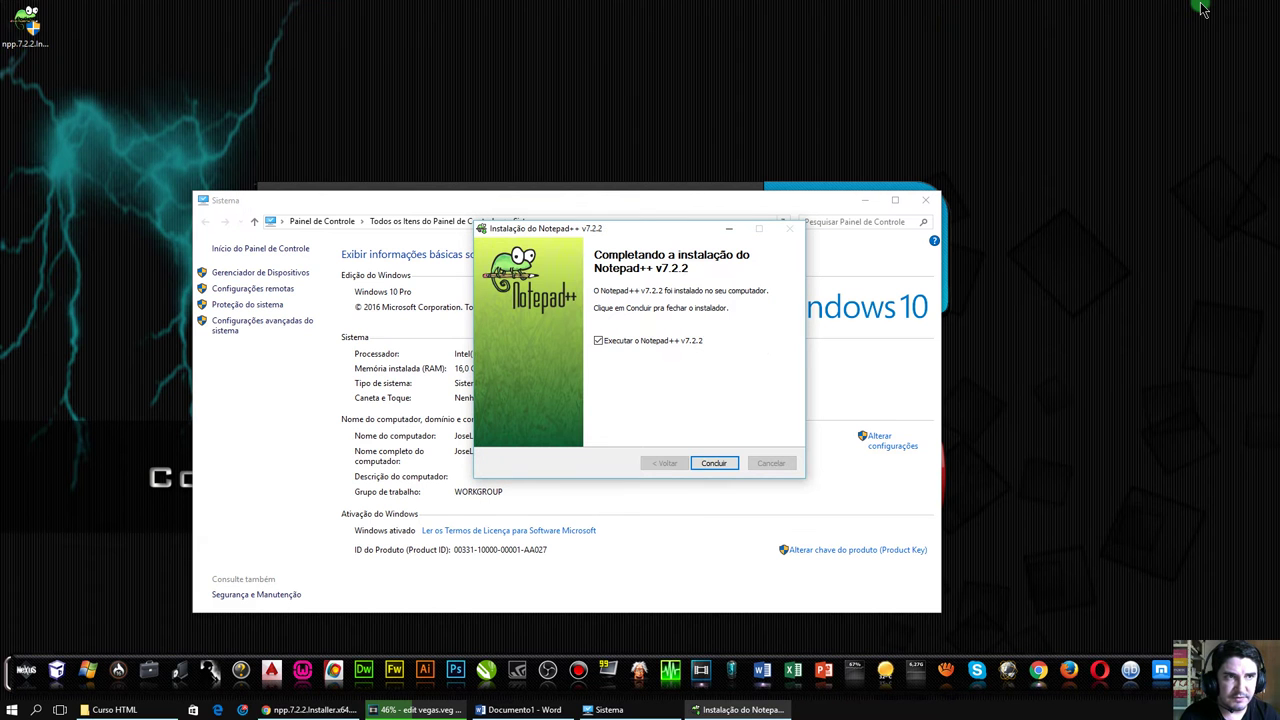
key(Return)
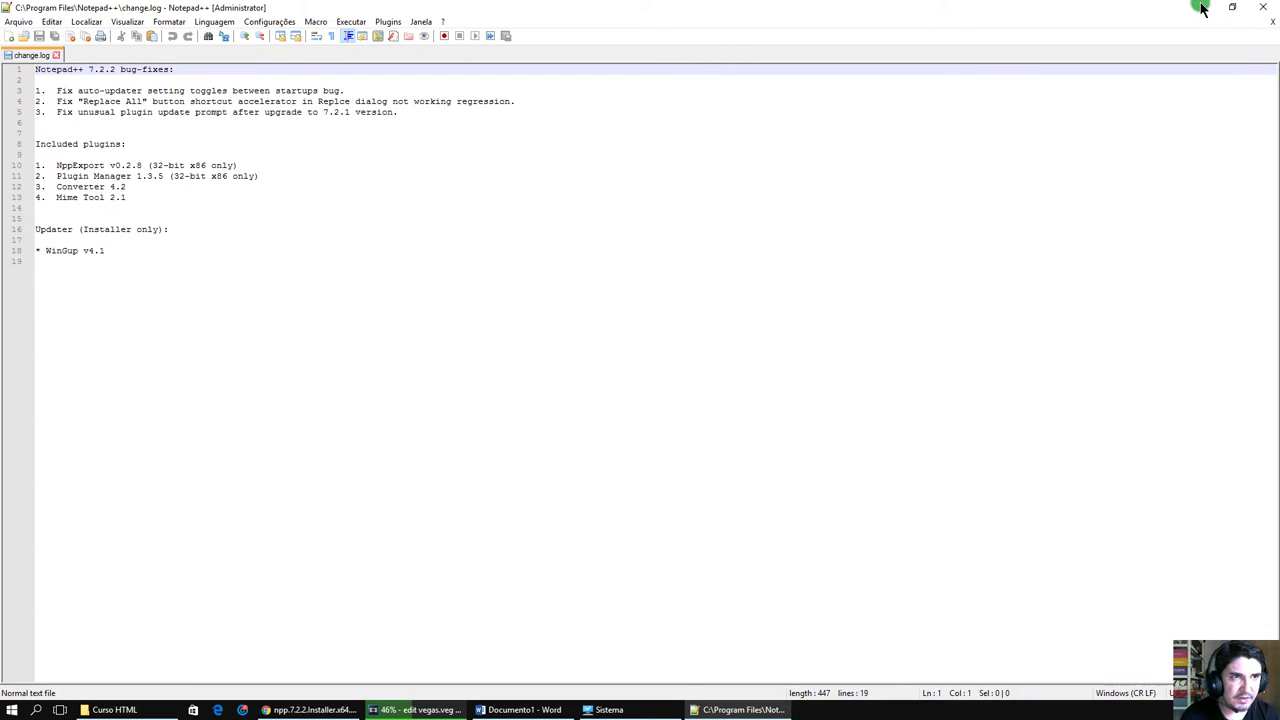
key(ctrl+w)
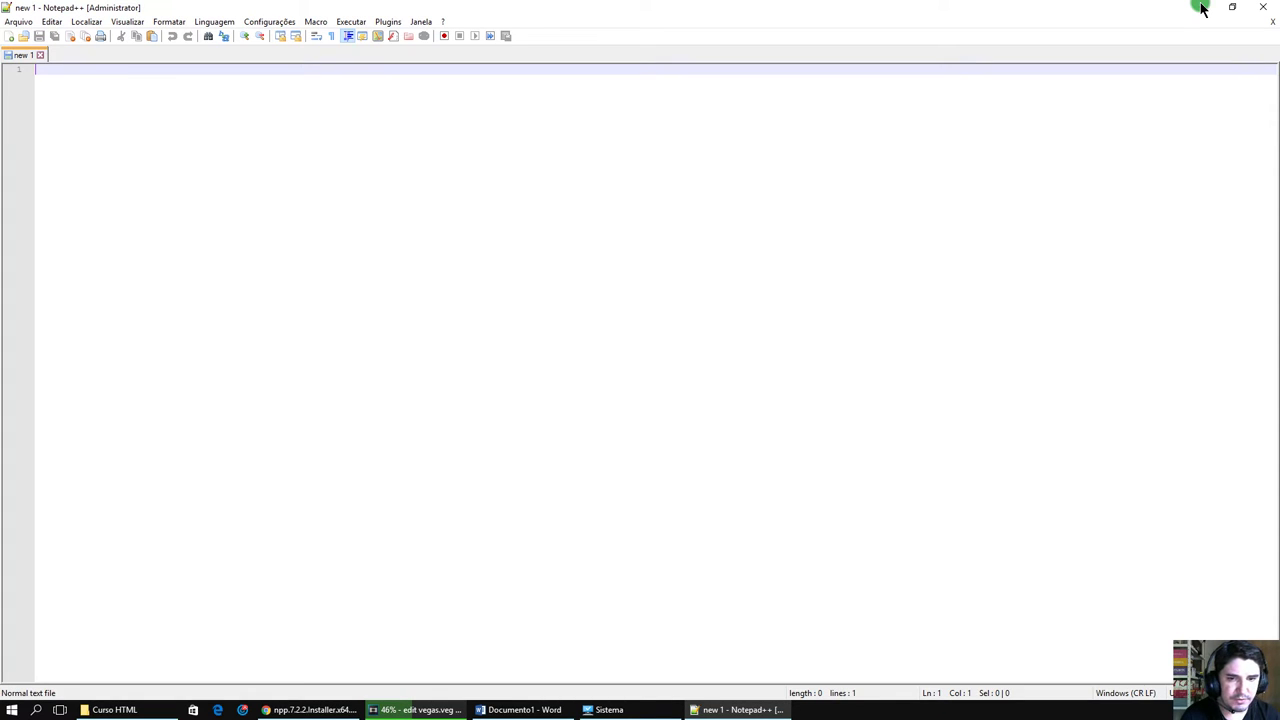
Switch to the Word document to read the definition of HTML, and return to Notepad++
key(super+t)
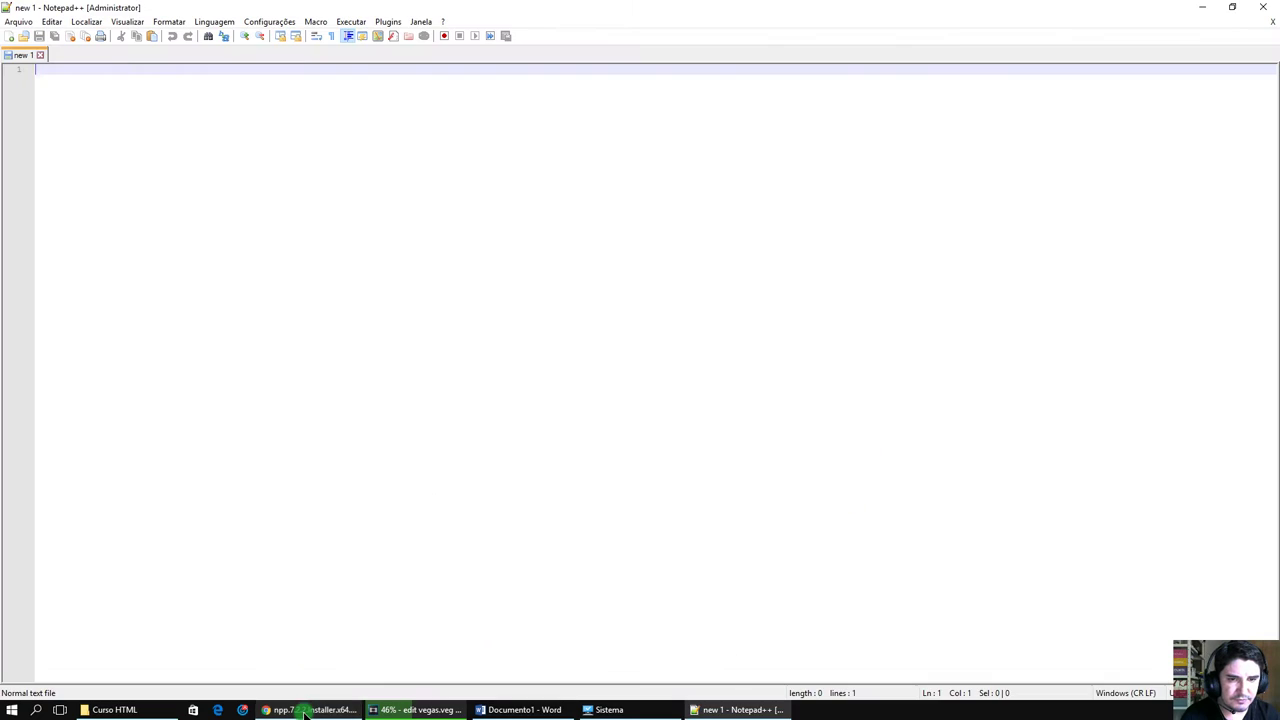
click(521, 711)
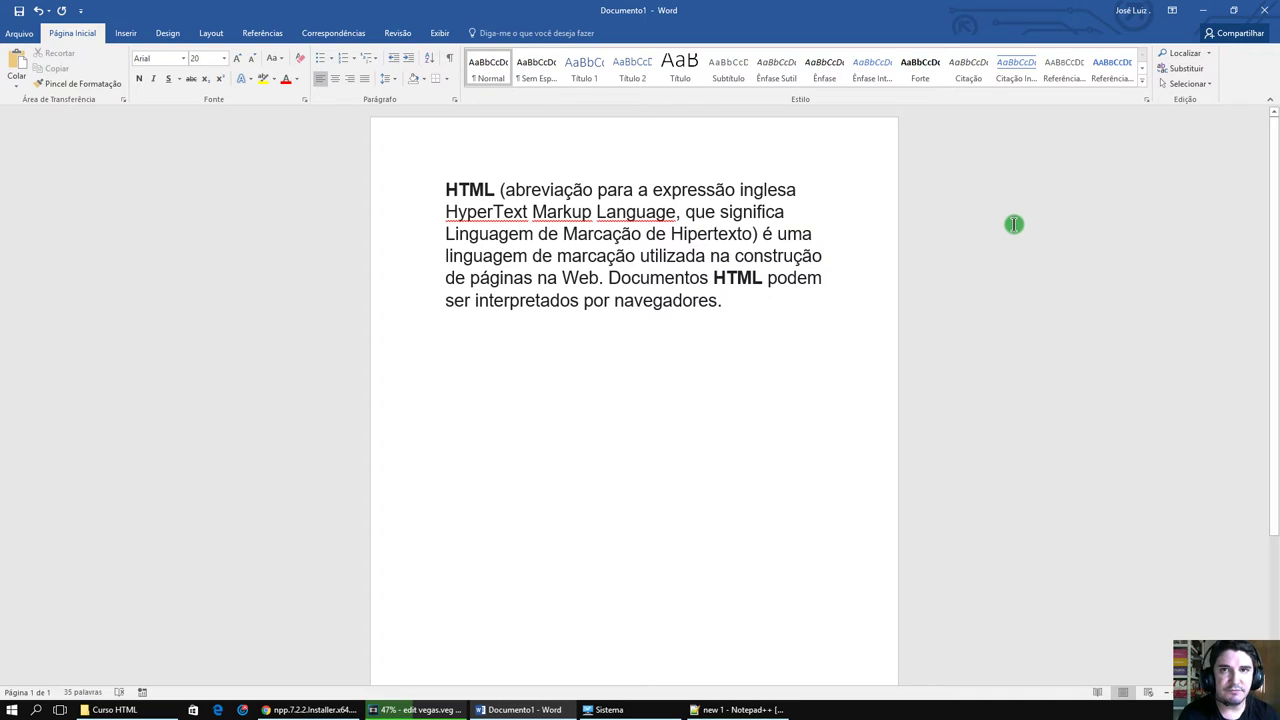
click(1206, 12)
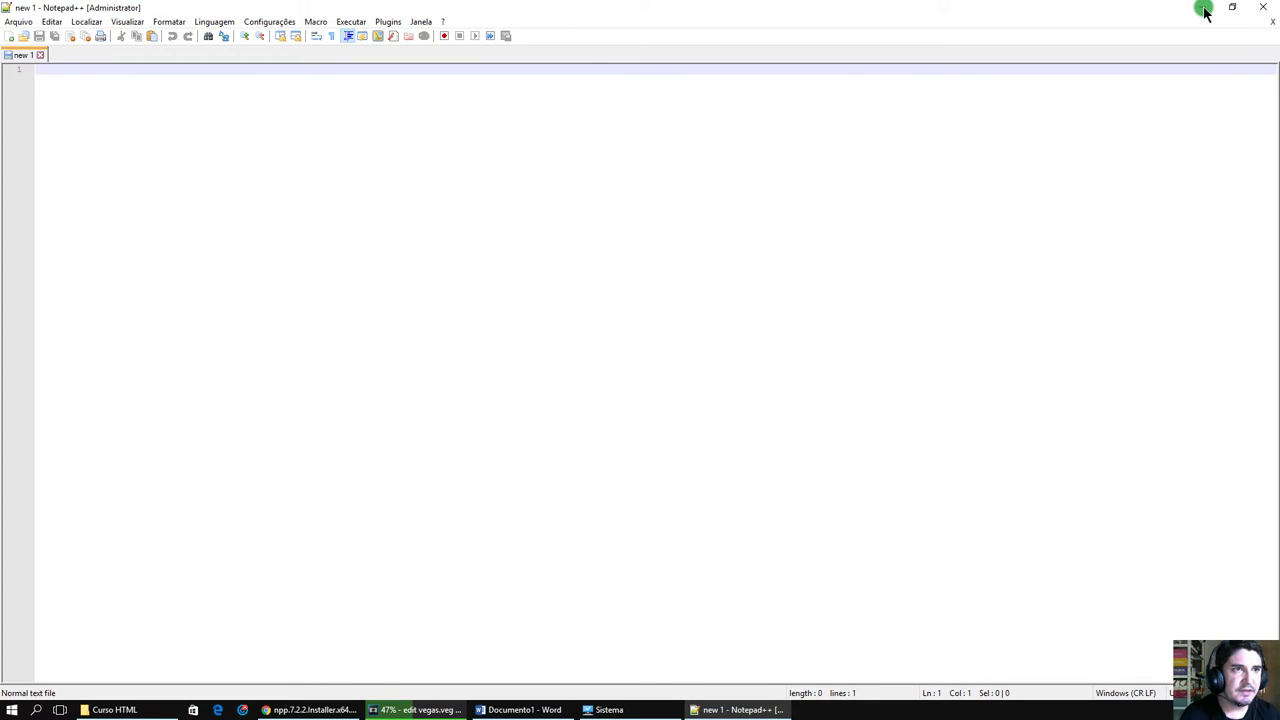
Examine the file types available for saving the blank document, and leave the save dialog without saving
key(alt+a)
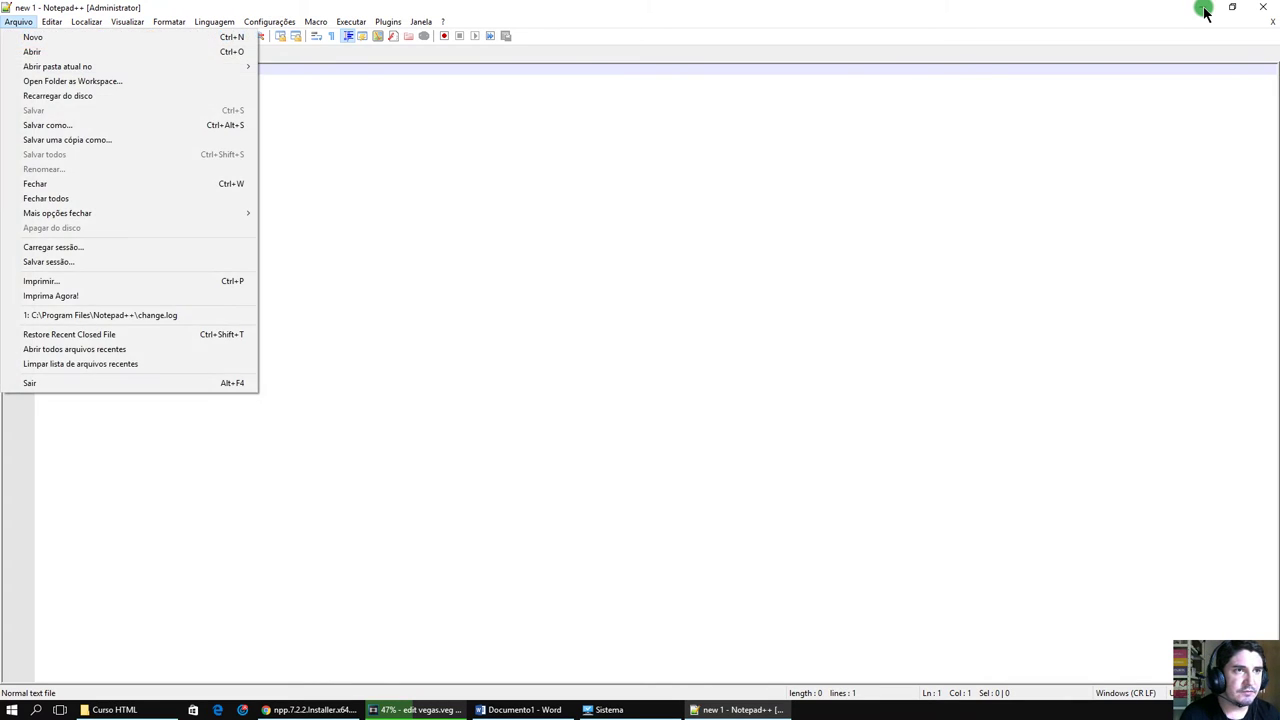
key(s)
key(Return)
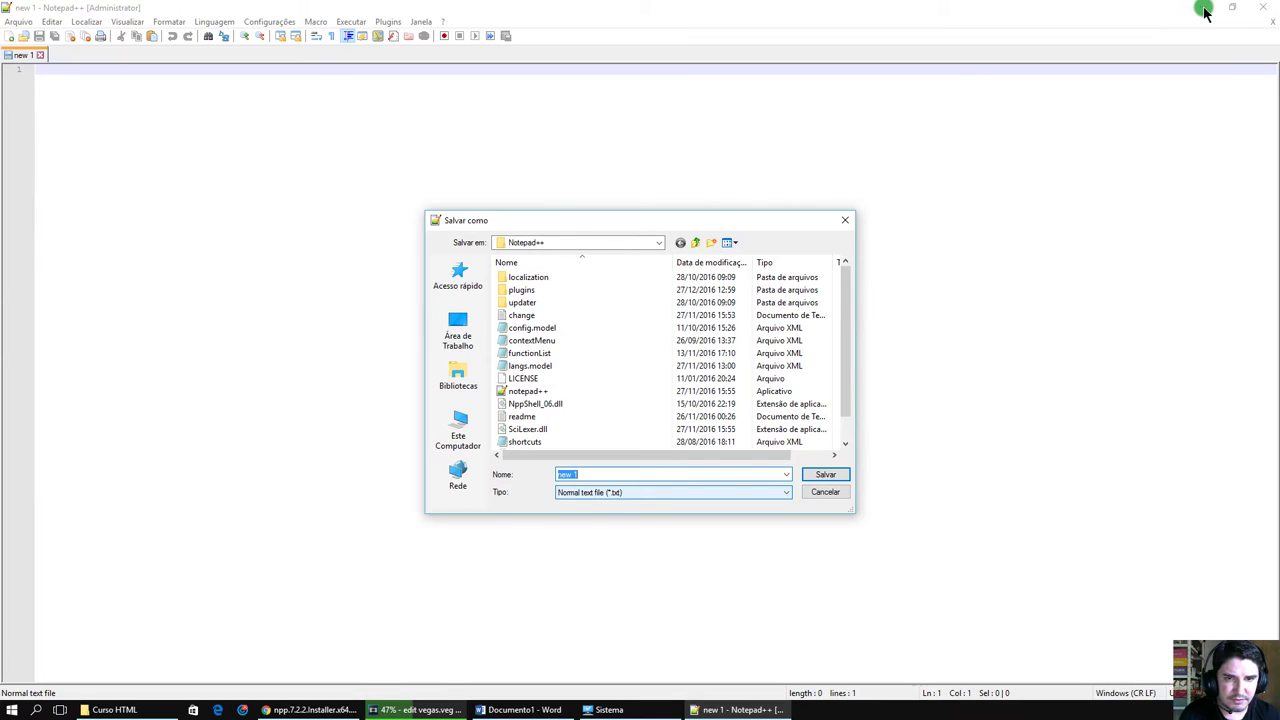
key(Tab)
key(alt+Down)
key(Page_Down)
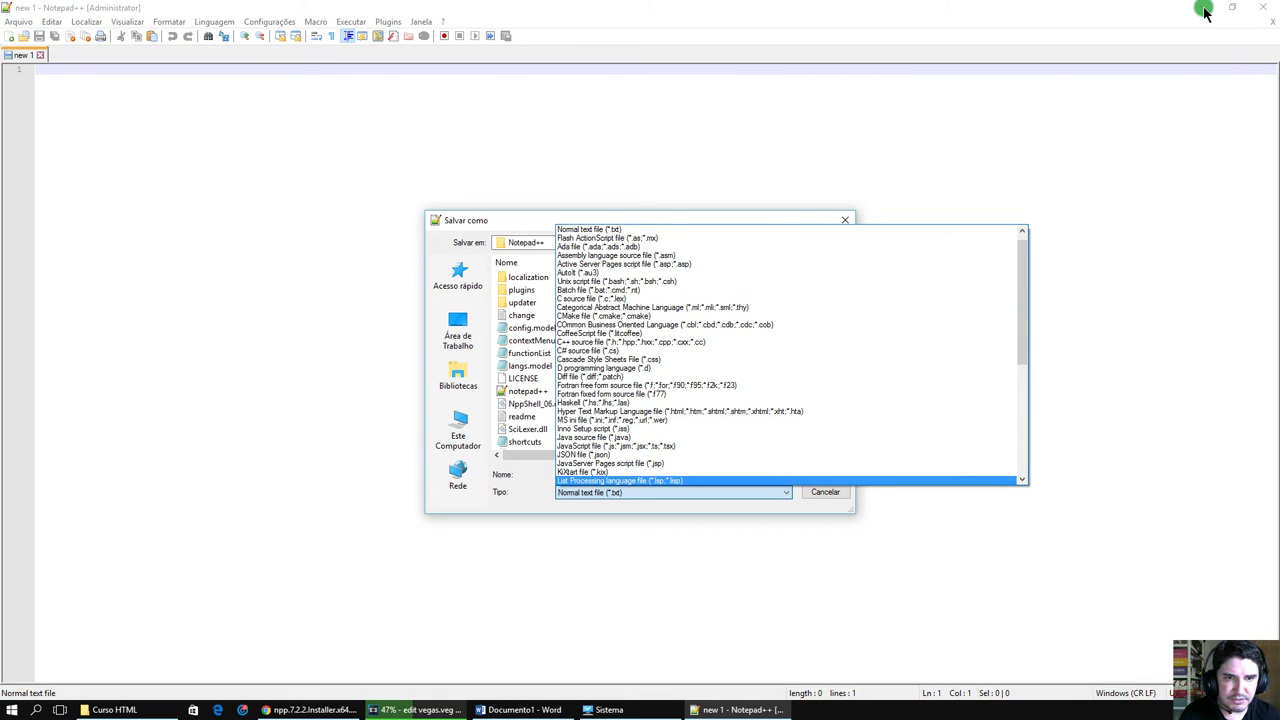
key(Escape)
key(Escape)
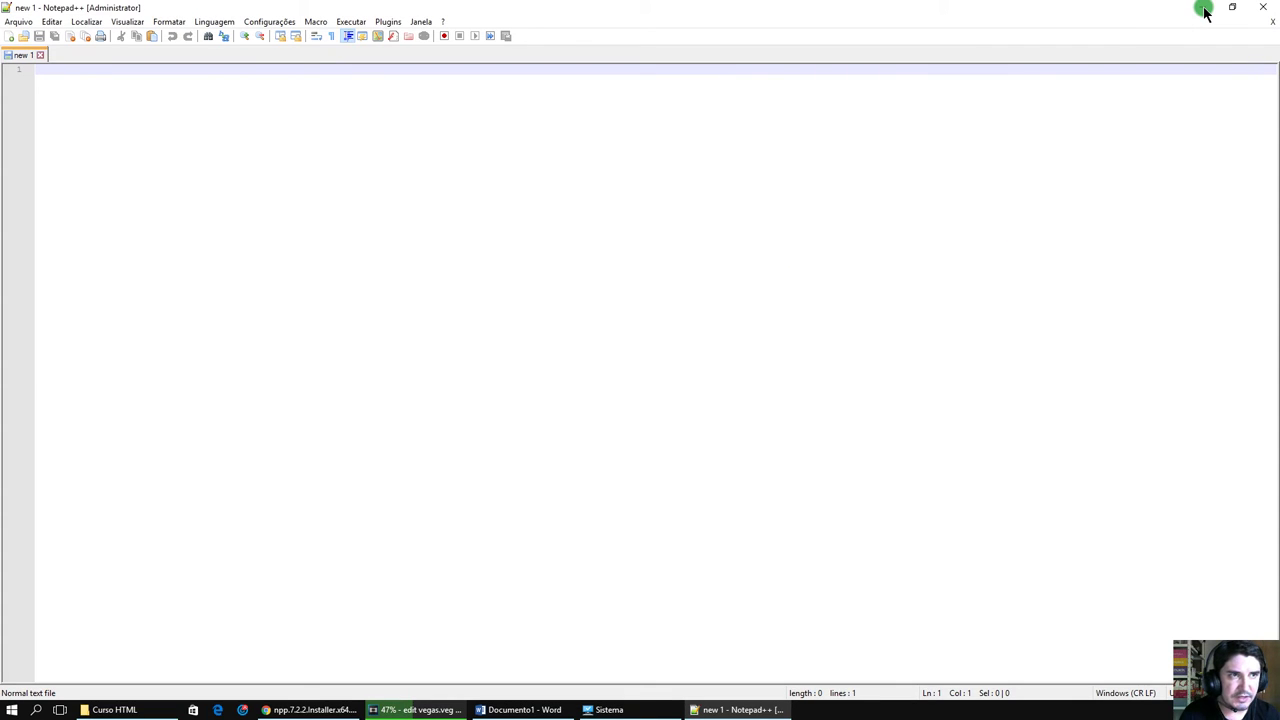
Create a new blank document in Notepad++
key(alt+a)
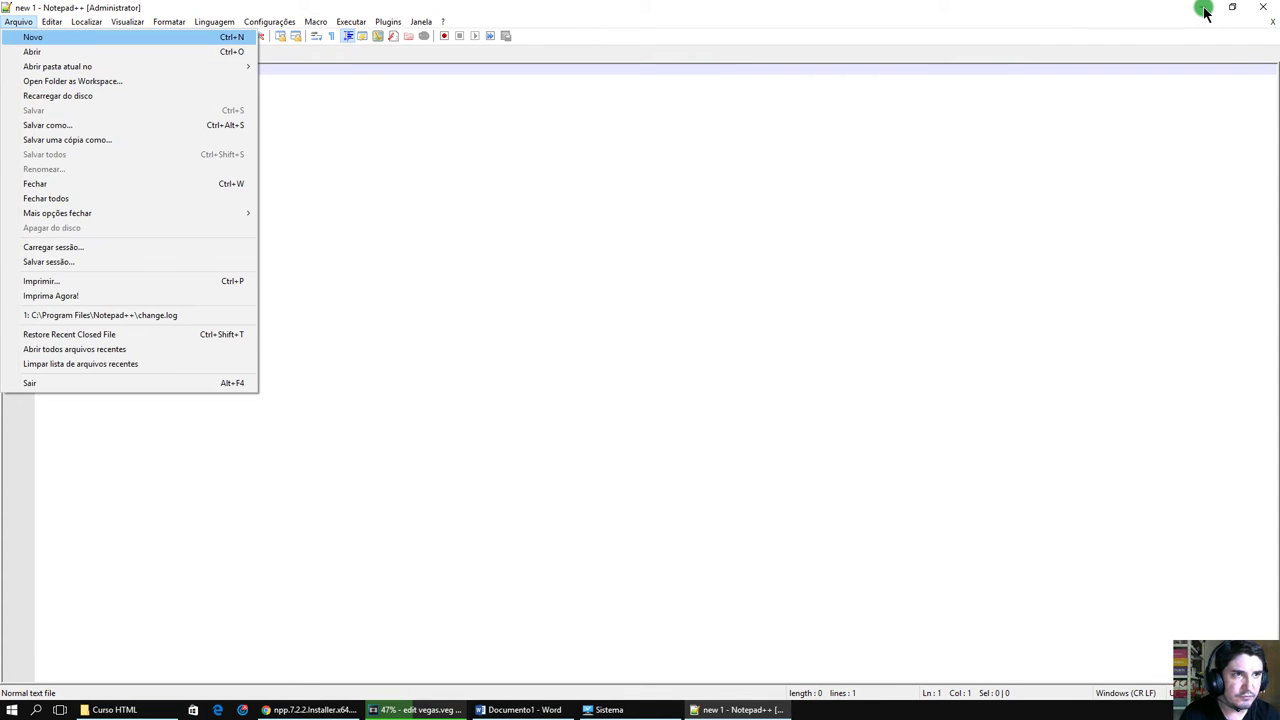
key(Return)
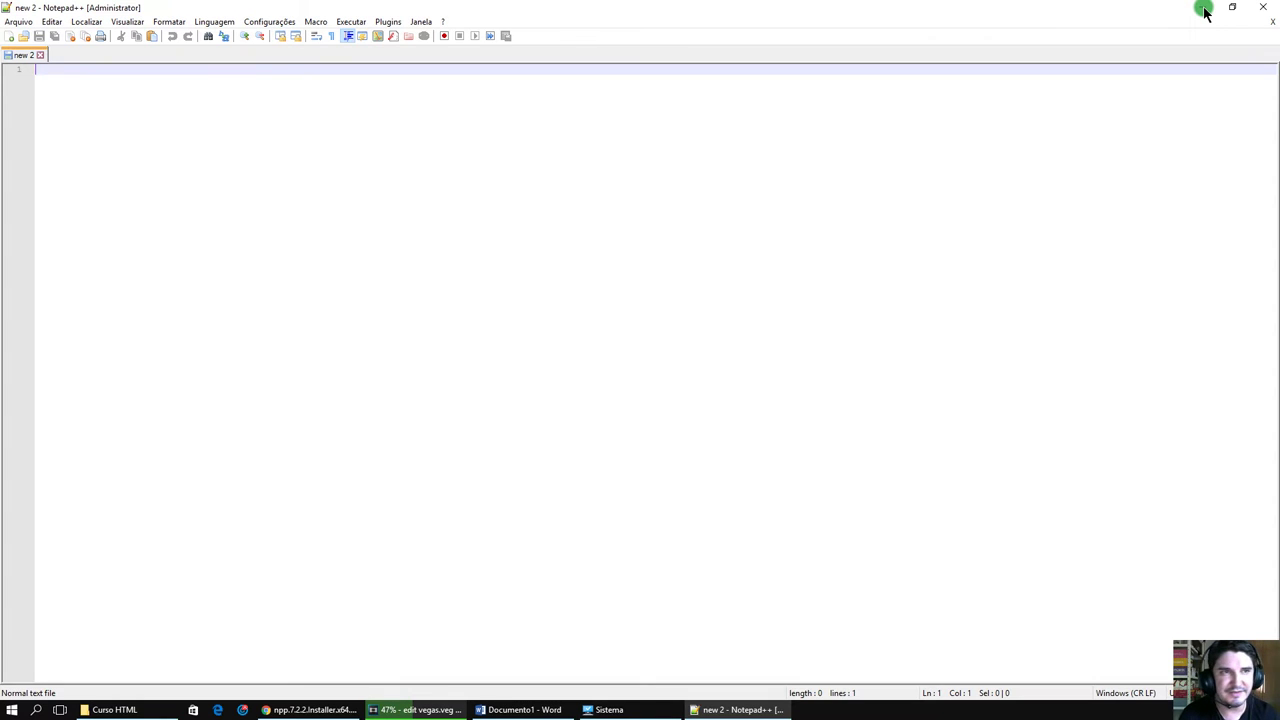
Start saving the blank document under a new name and display the available file types
key(alt+a)
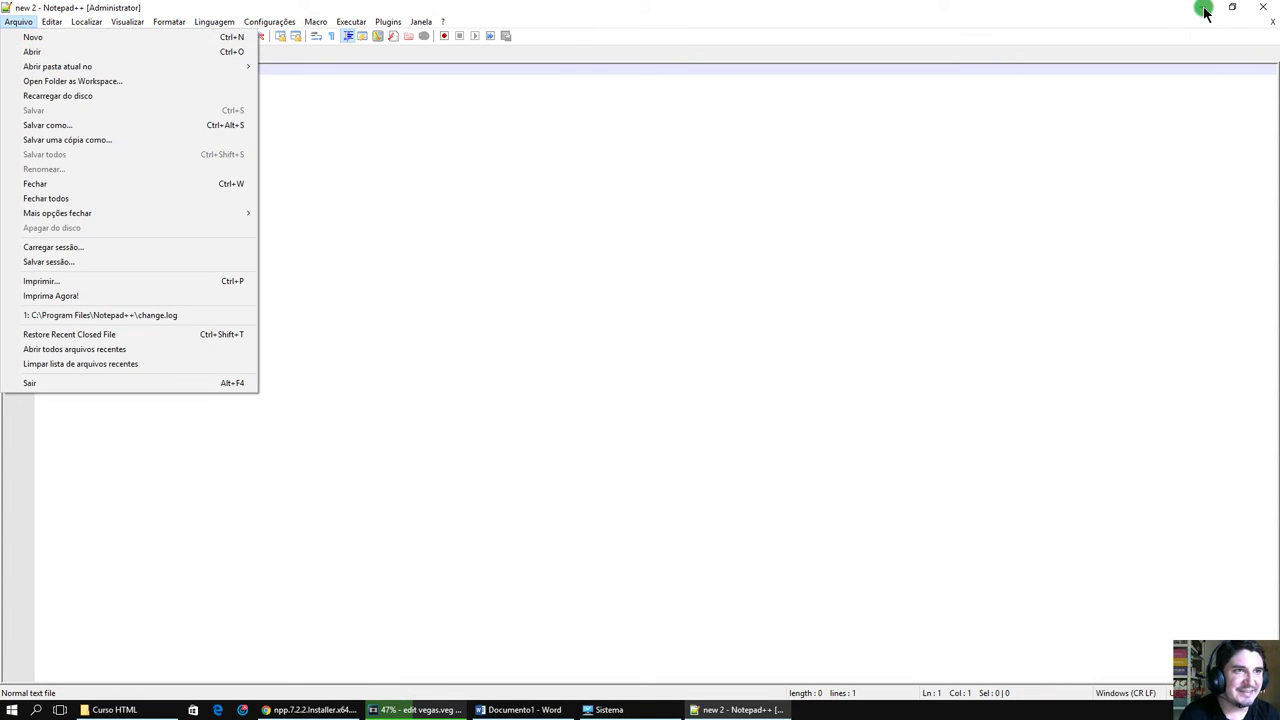
key(Down)
key(Down)
key(Down)
key(Down)
key(Down)
key(Down)
key(Return)
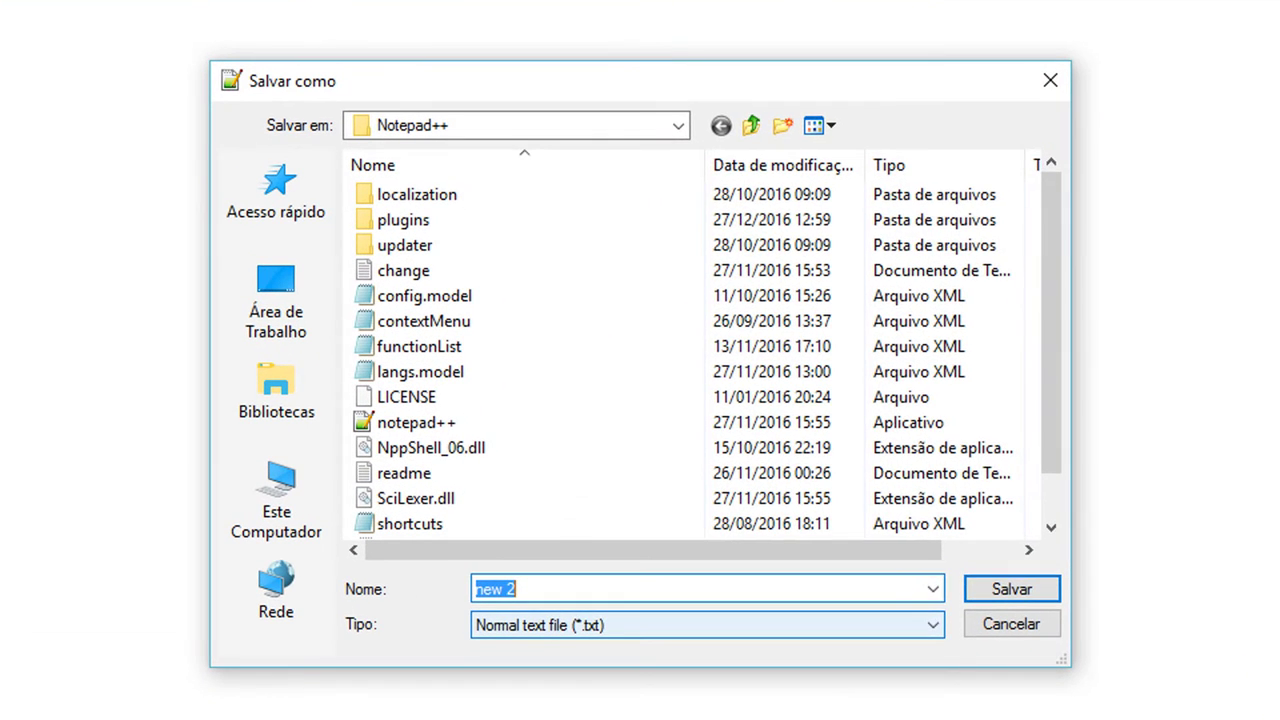
key(Tab)
key(alt+Down)
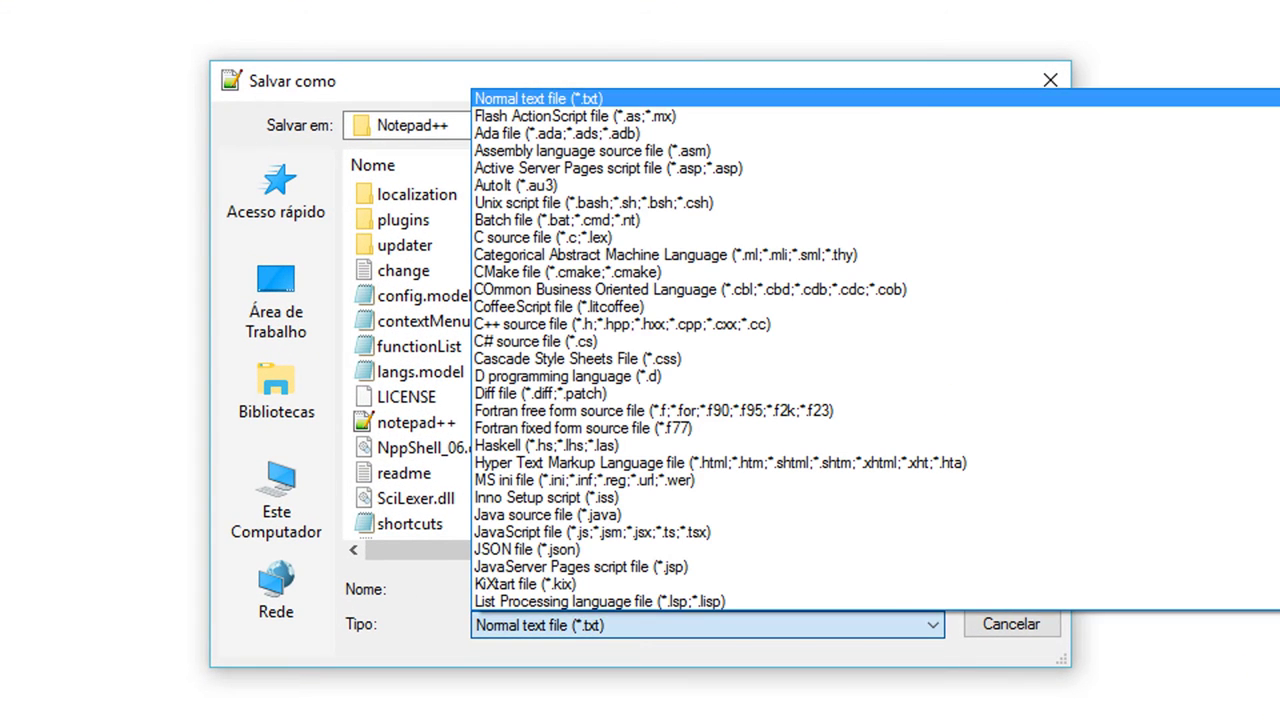
Examine the file types offered for saving, from plain text through the programming languages to the end of the list
key(Down)
key(Down)
key(Down)
key(Down)
key(Down)
key(Down)
key(Down)
key(Down)
key(Down)
key(Down)
key(Down)
key(Down)
key(Down)
key(Down)
key(Down)
key(Down)
key(Down)
key(Down)
key(Down)
key(Down)
key(Up)
key(Up)
key(Down)
key(Home)
key(Down)
key(Down)
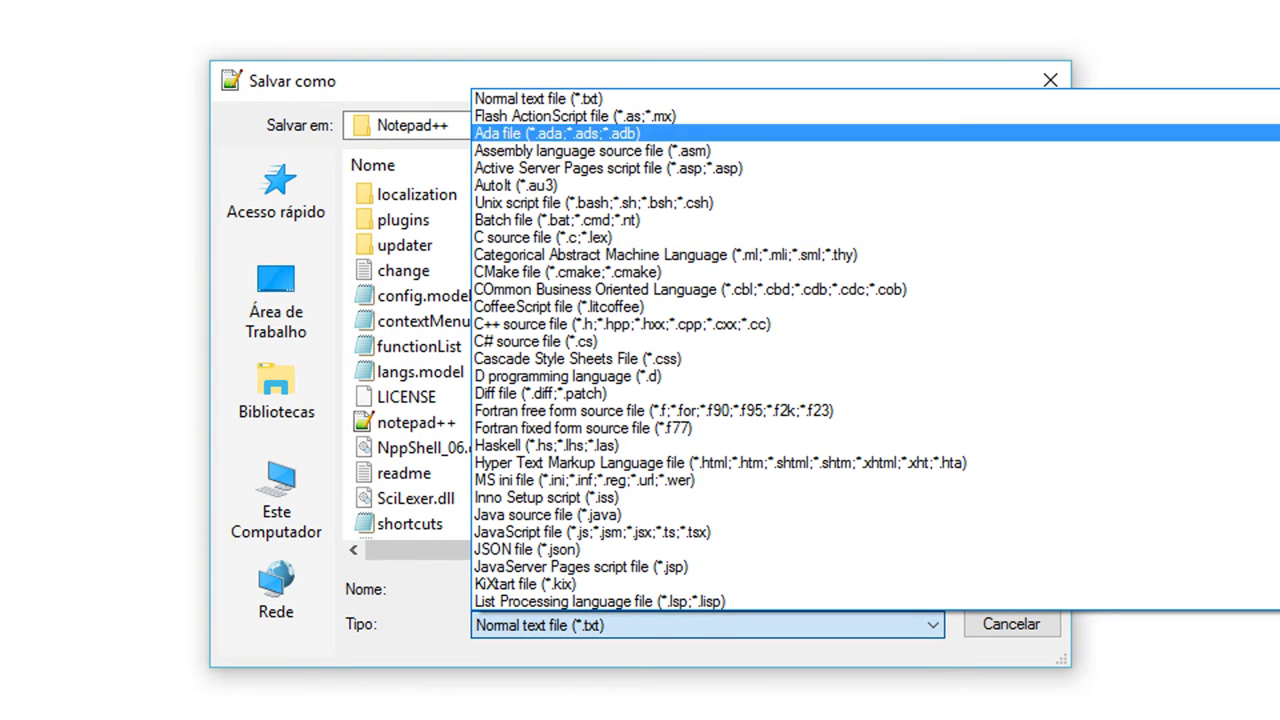
key(Down)
key(Down)
key(Down)
key(Down)
key(Down)
key(Down)
key(Down)
key(Down)
key(Down)
key(Up)
key(Up)
key(Up)
key(Up)
key(Up)
key(Up)
key(Up)
key(Down)
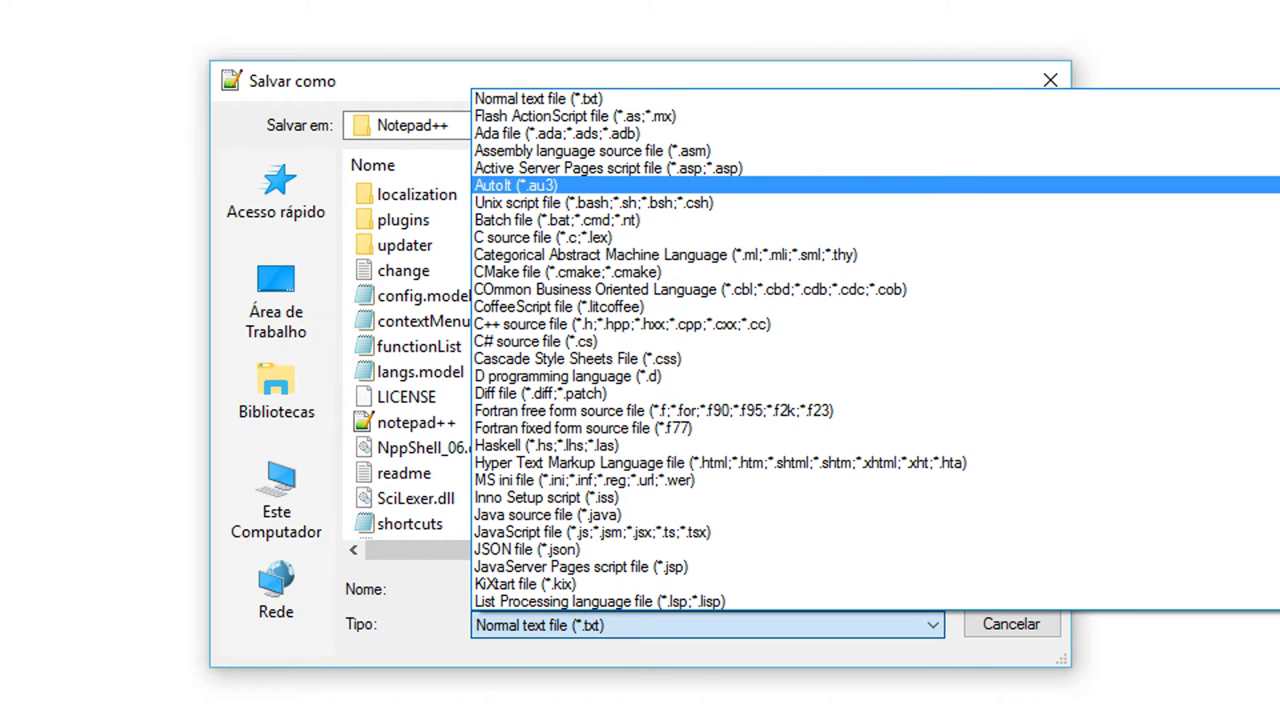
key(Up)
key(Down)
key(Down)
key(Down)
key(Down)
key(Down)
key(Down)
key(Down)
key(Down)
key(Down)
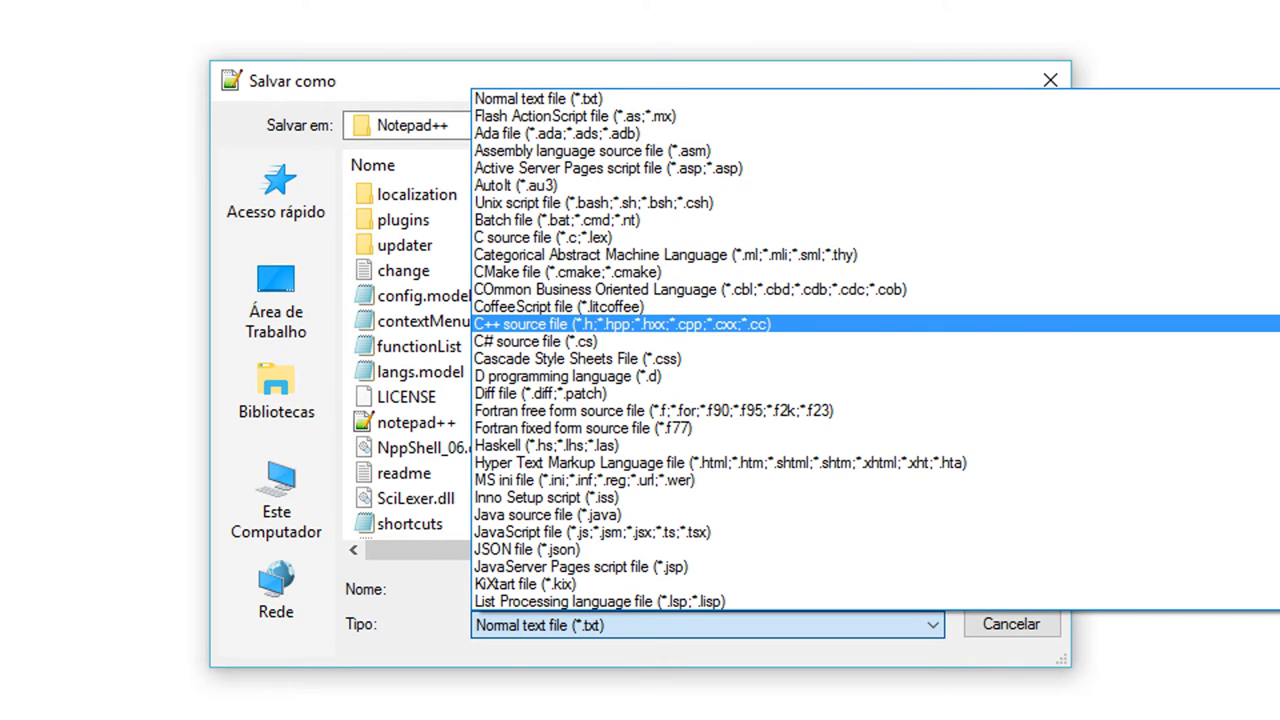
key(Down)
key(Down)
key(Down)
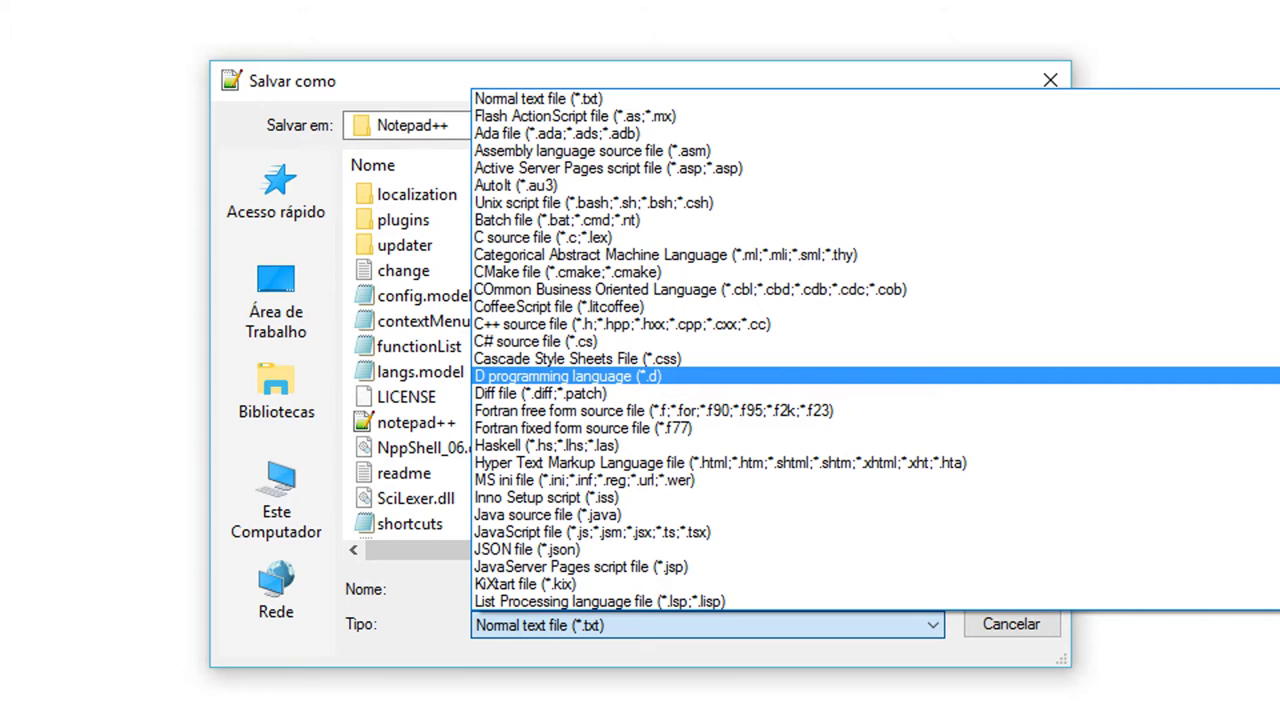
key(Down)
key(Down)
key(Down)
key(Down)
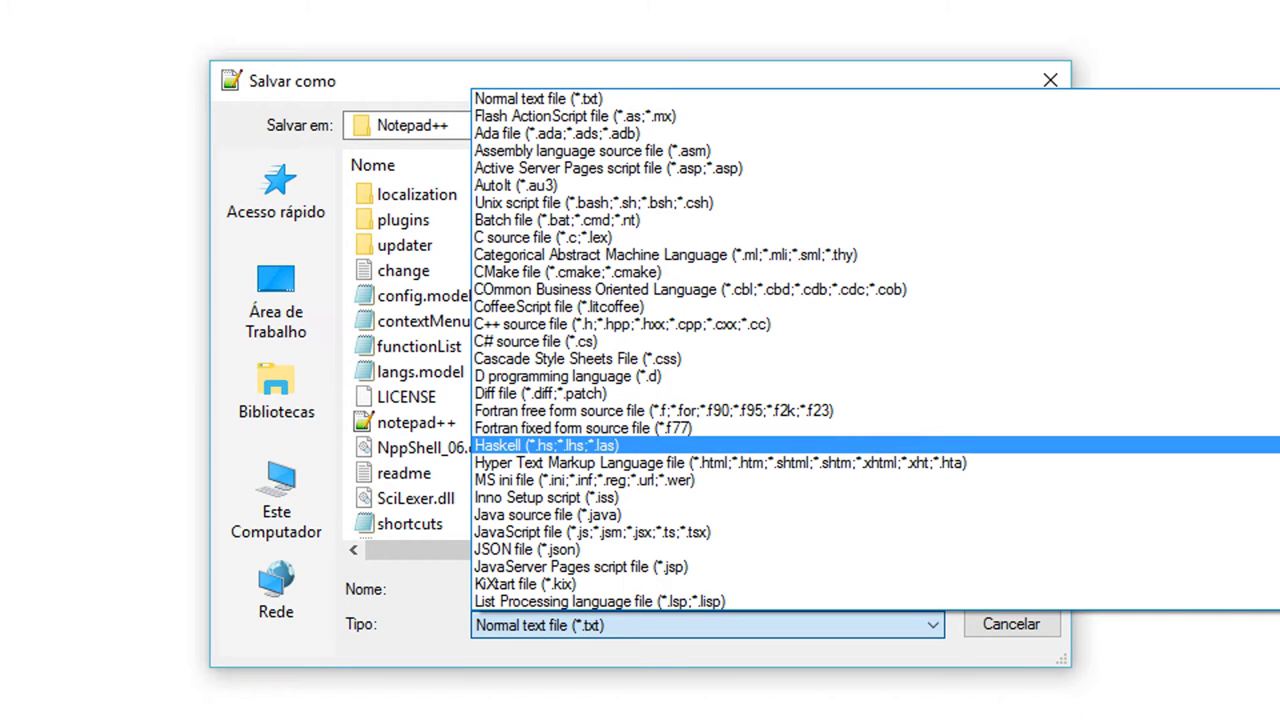
scroll(875, 349, down, 2)
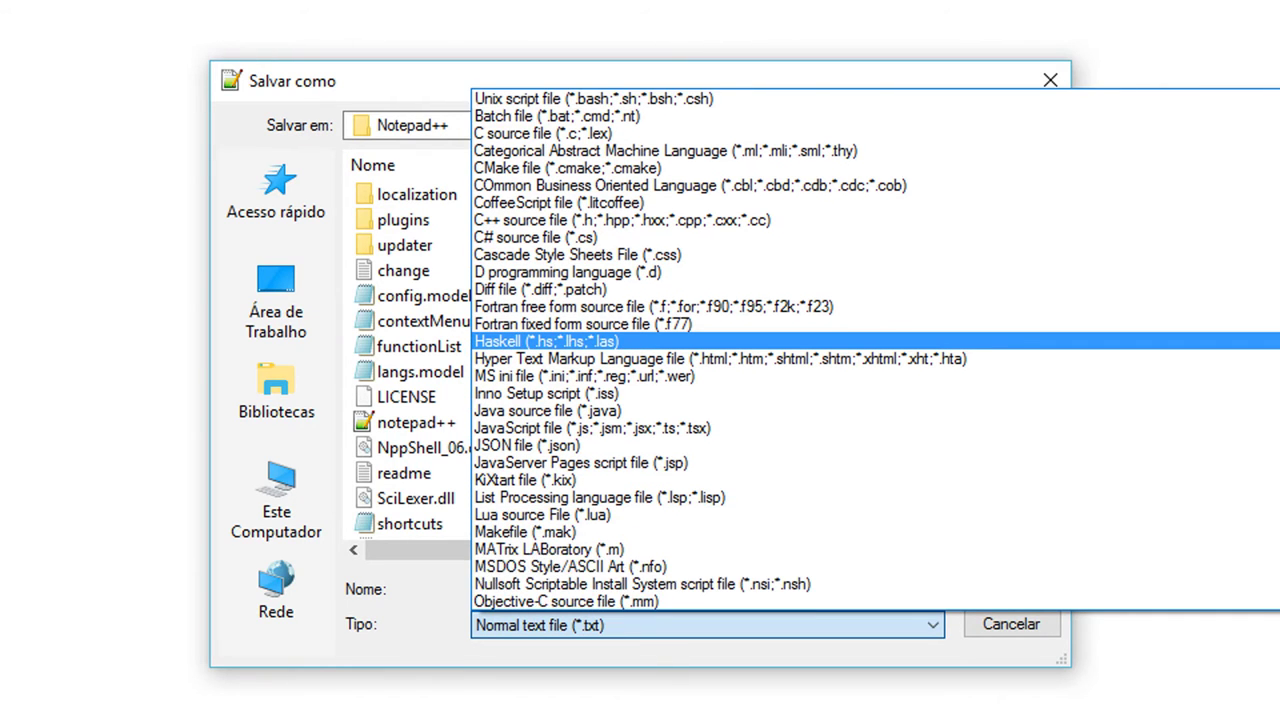
scroll(875, 349, up, 2)
key(Up)
key(Up)
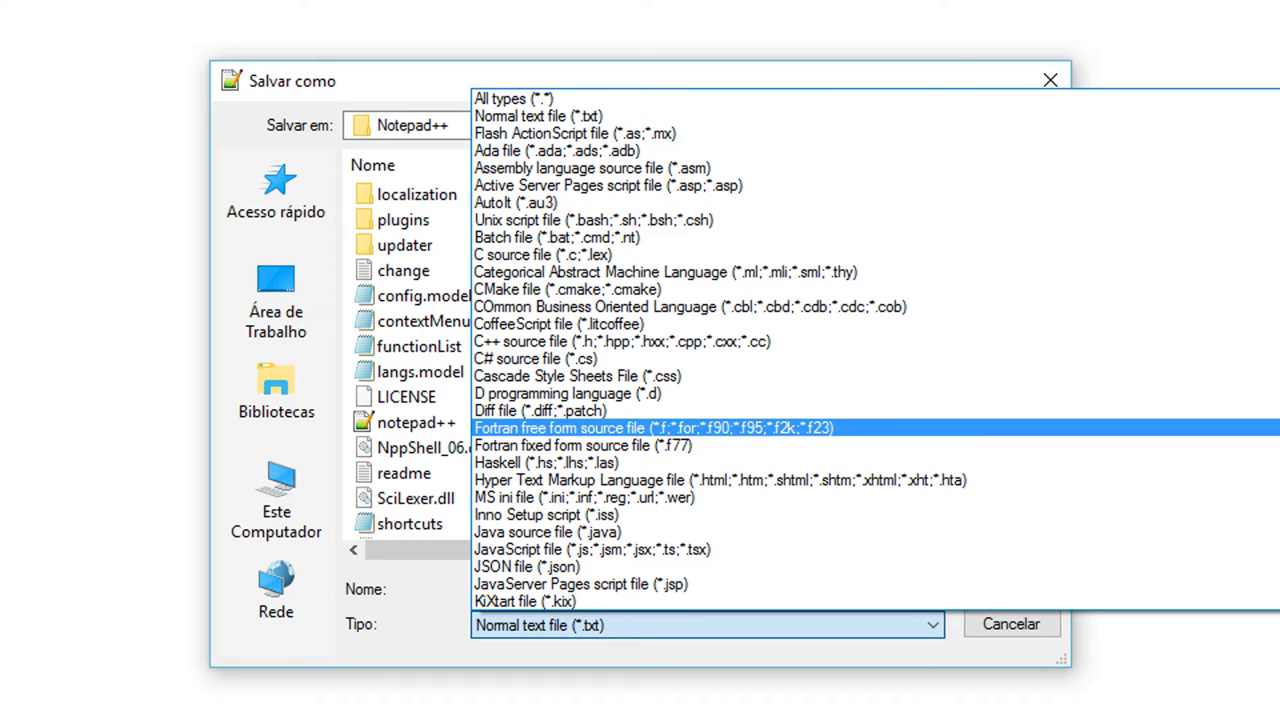
key(Down)
scroll(875, 349, down, 5)
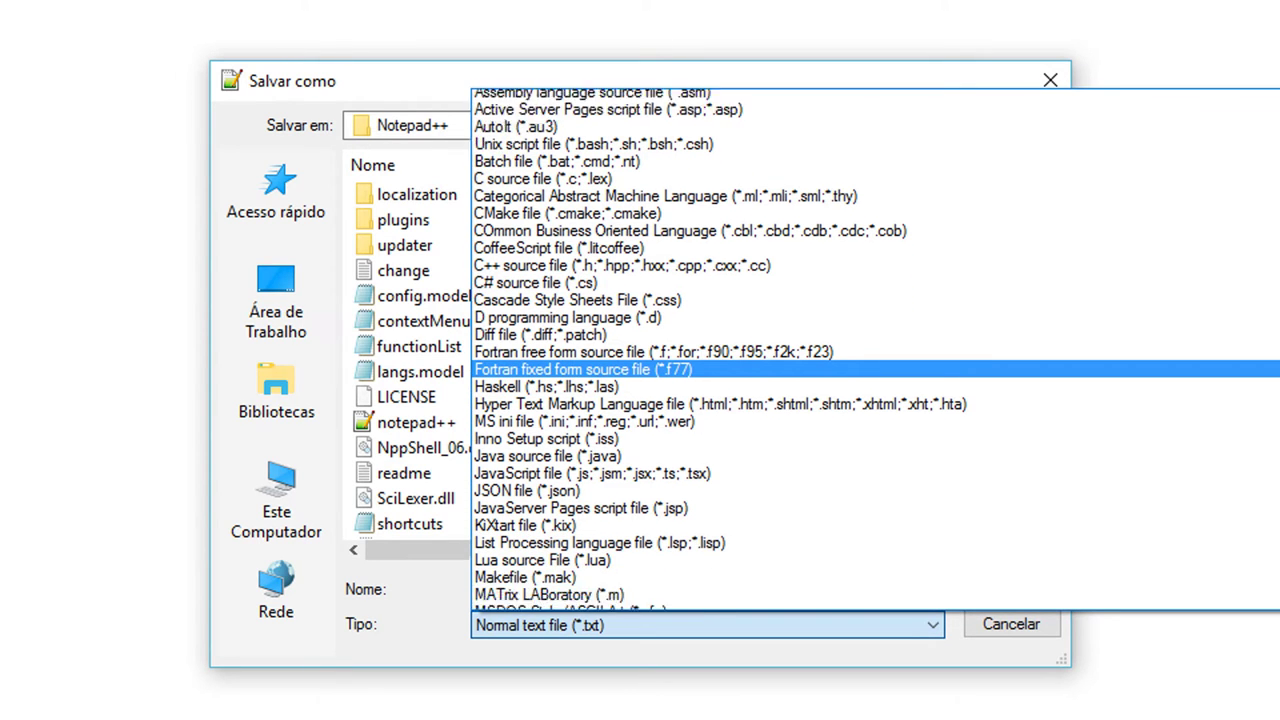
scroll(875, 349, down, 1)
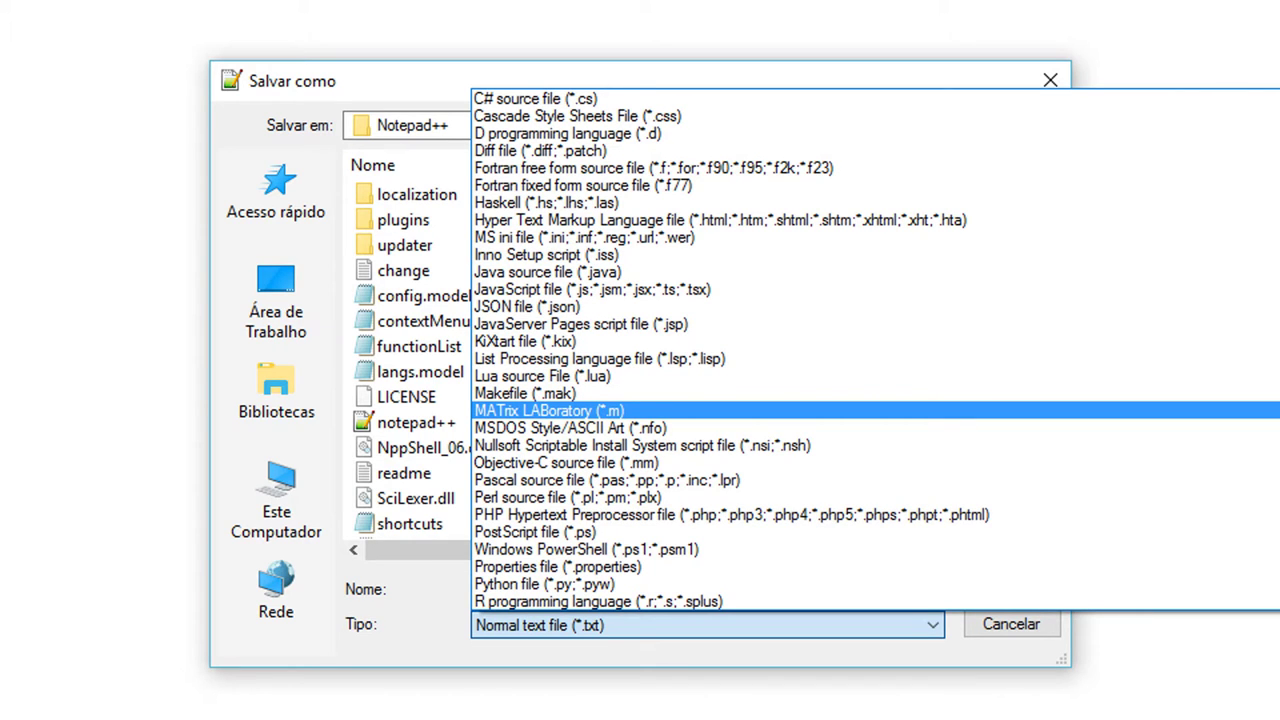
scroll(875, 410, down, 4)
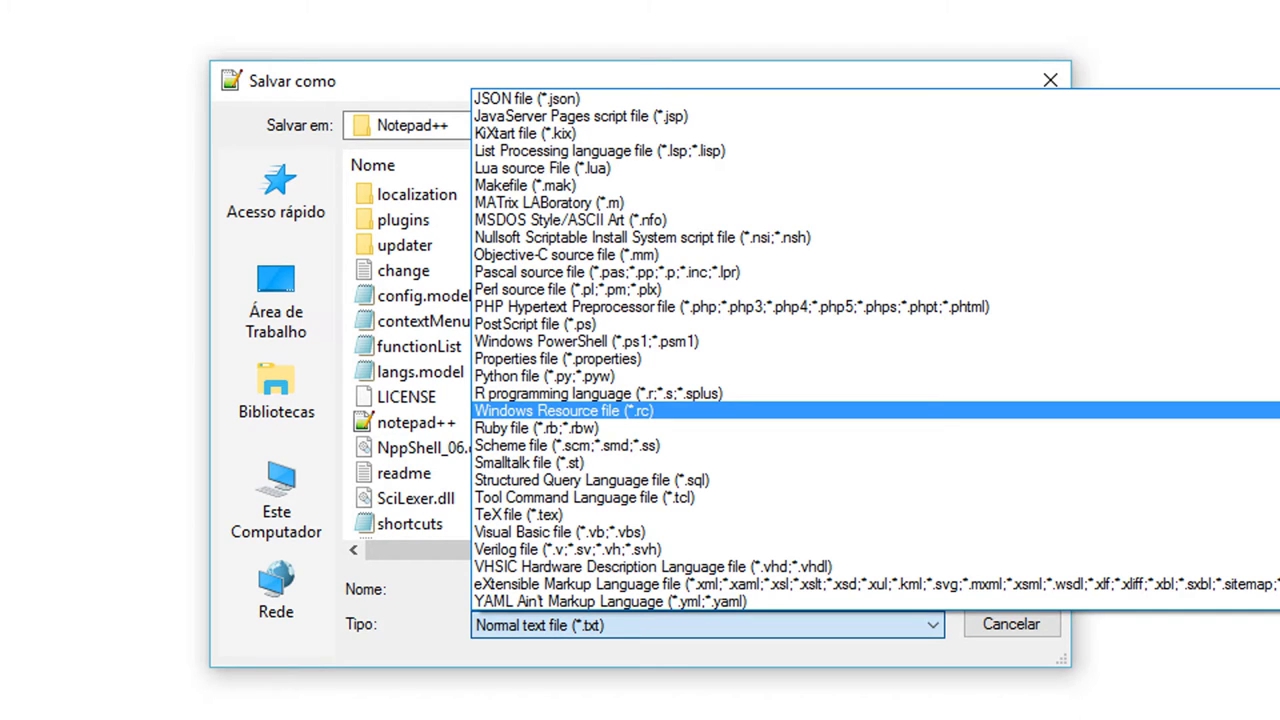
key(Up)
key(Up)
key(Up)
key(Up)
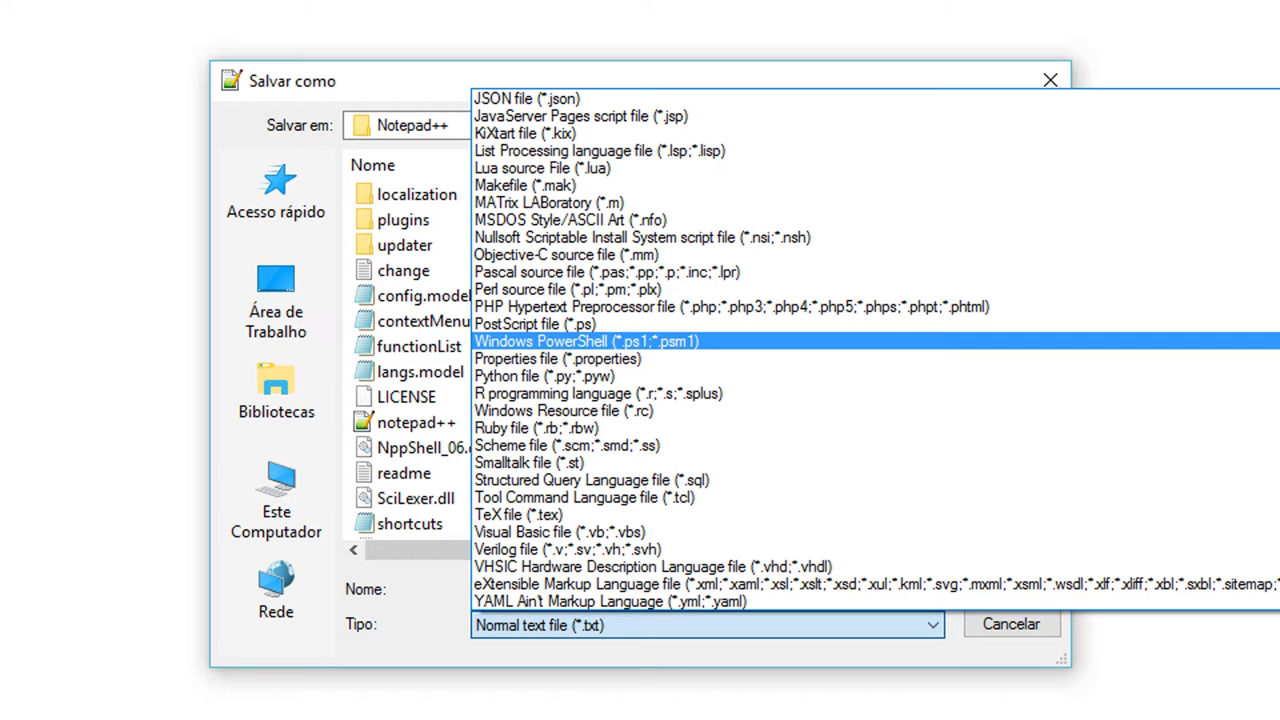
key(Up)
key(Up)
key(Down)
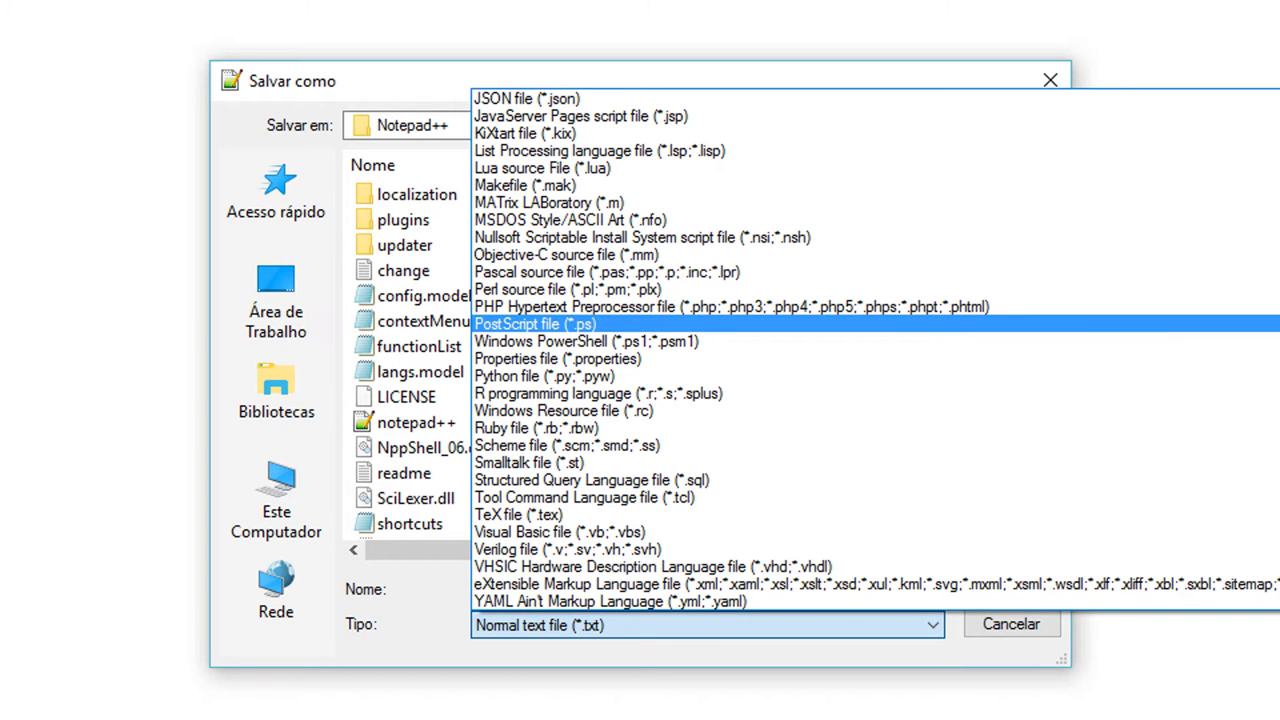
key(Down)
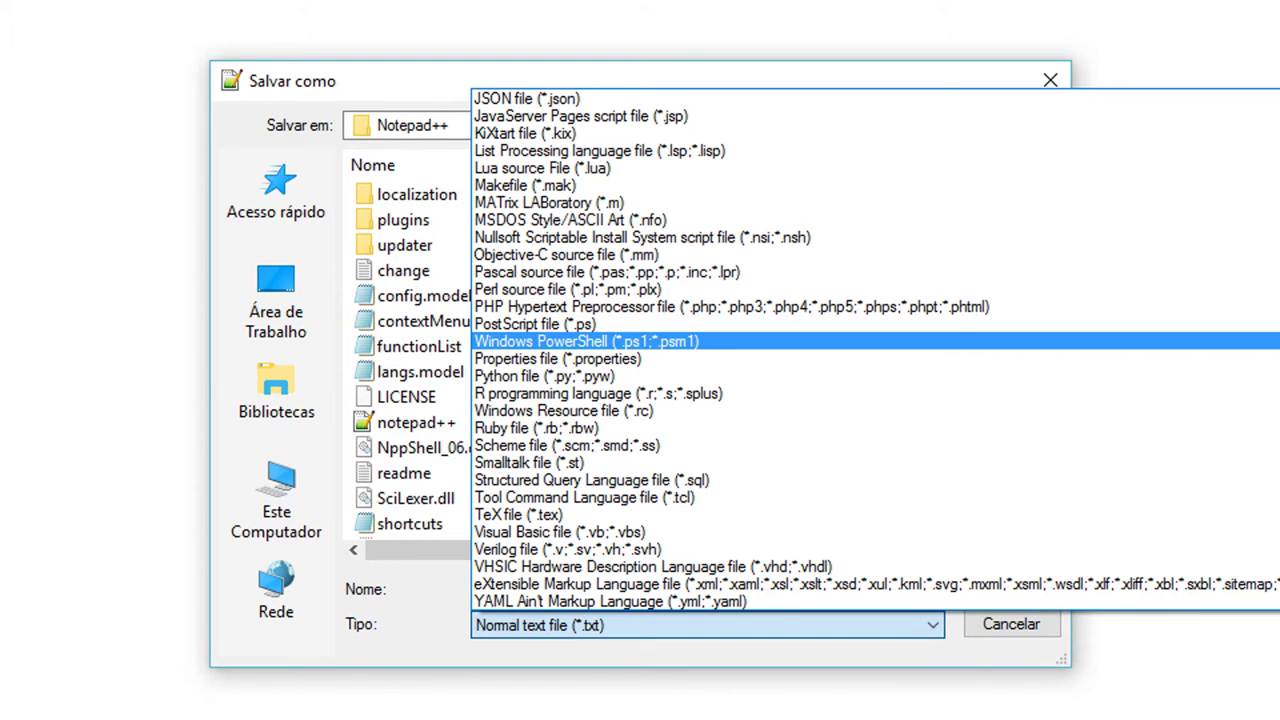
key(Down)
key(Down)
key(Down)
key(Down)
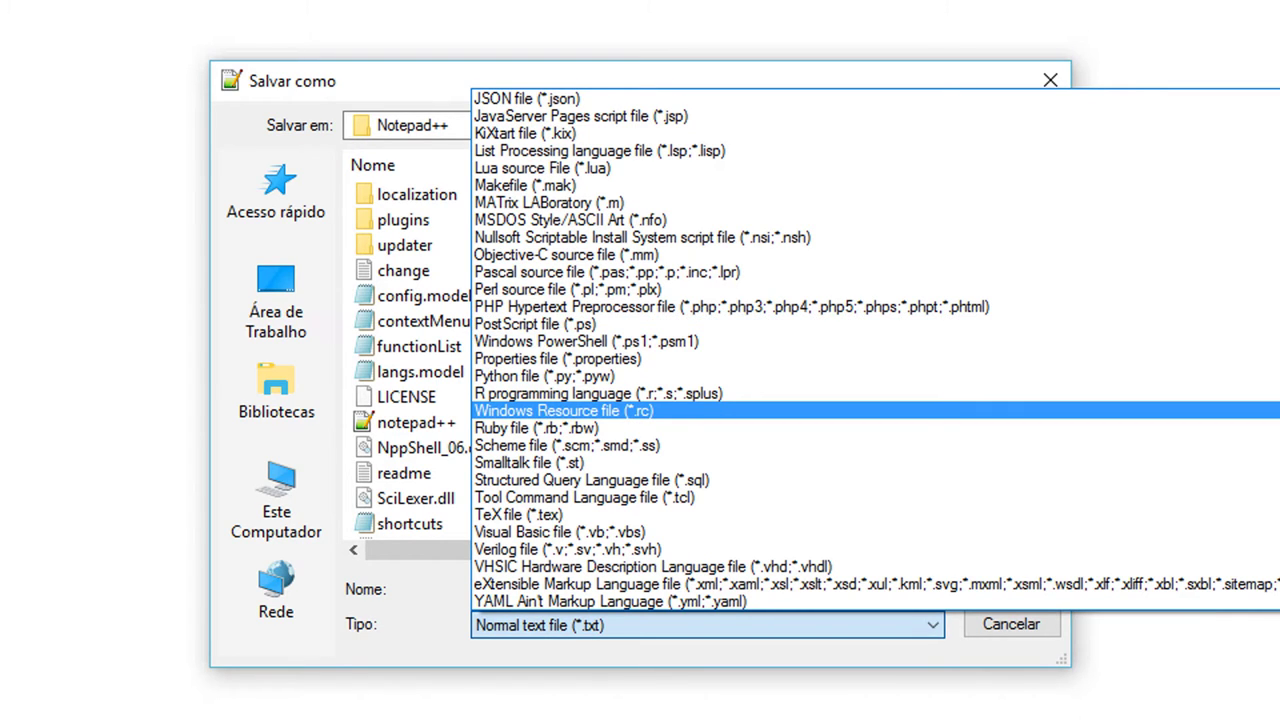
Set the file type to Hyper Text Markup Language file
key(Up)
key(Up)
key(Up)
key(Up)
key(Up)
key(Up)
key(Up)
key(Up)
key(Up)
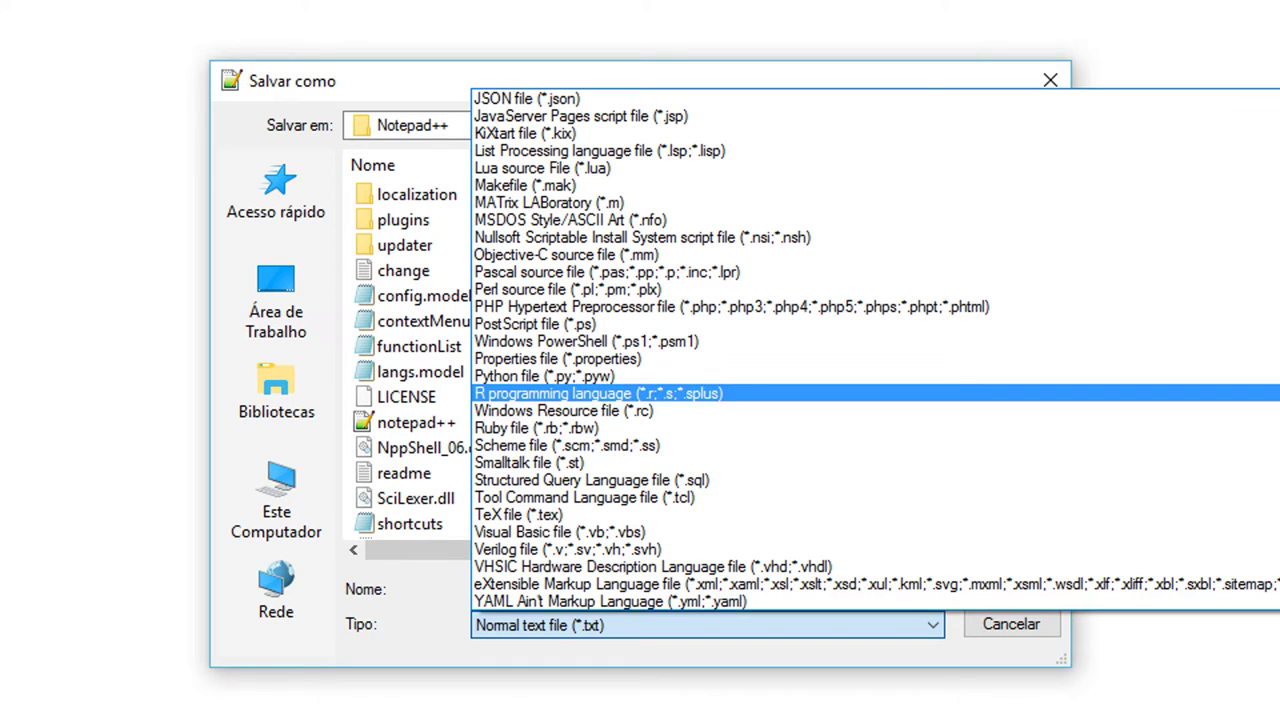
key(Up)
key(Up)
key(Up)
key(Up)
key(Up)
key(Up)
key(Up)
key(Up)
key(Up)
key(Up)
key(Up)
key(Up)
key(Up)
key(Up)
key(Up)
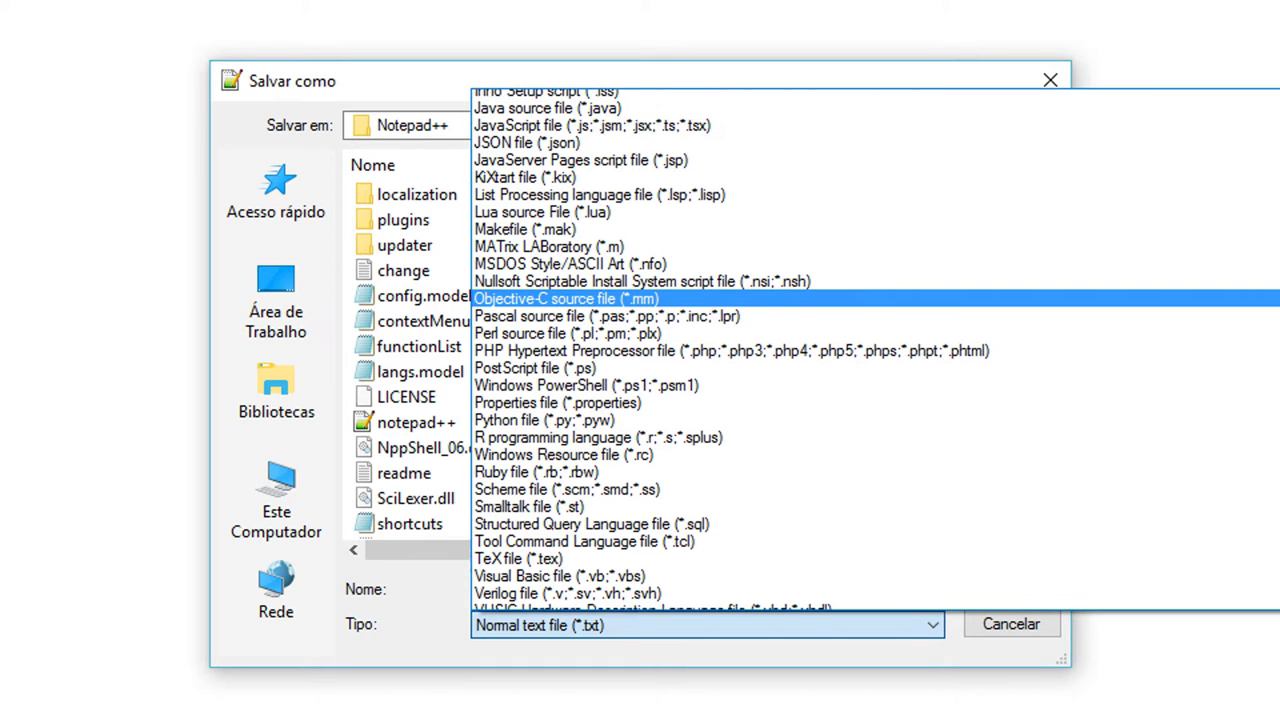
key(Down)
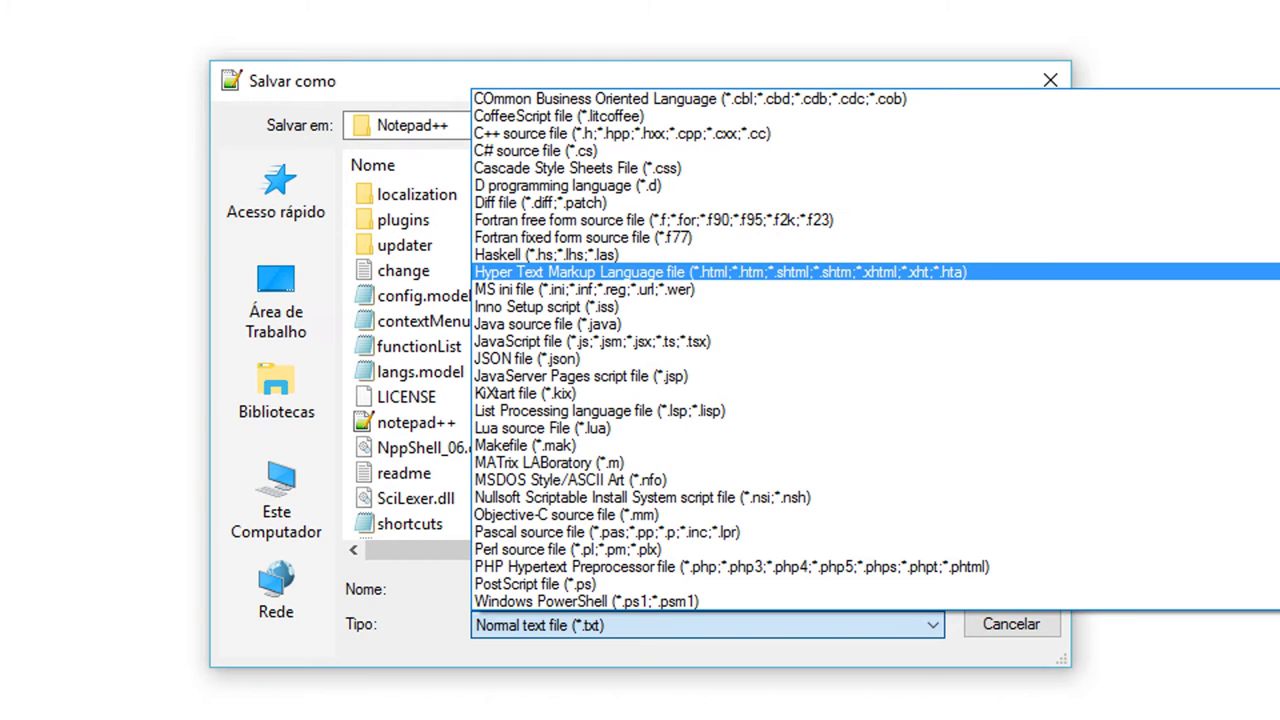
key(Return)
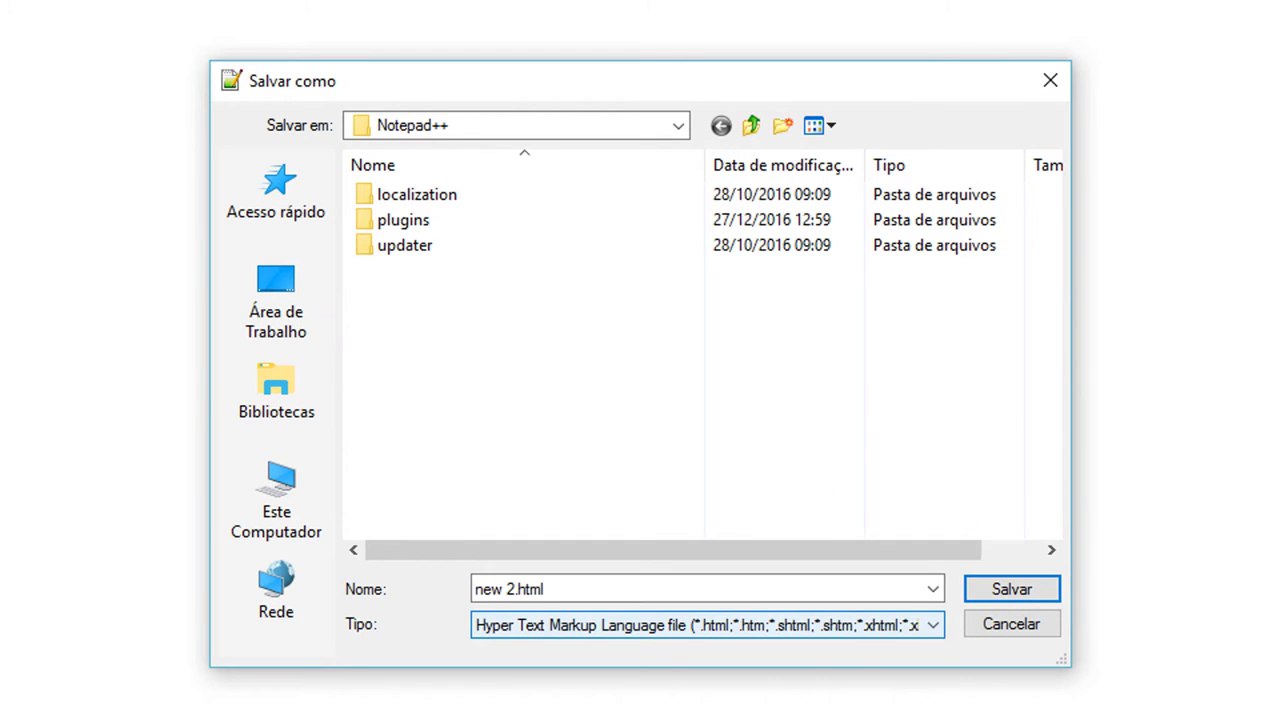
Name the file "curso html", keeping the .html extension
click(560, 589)
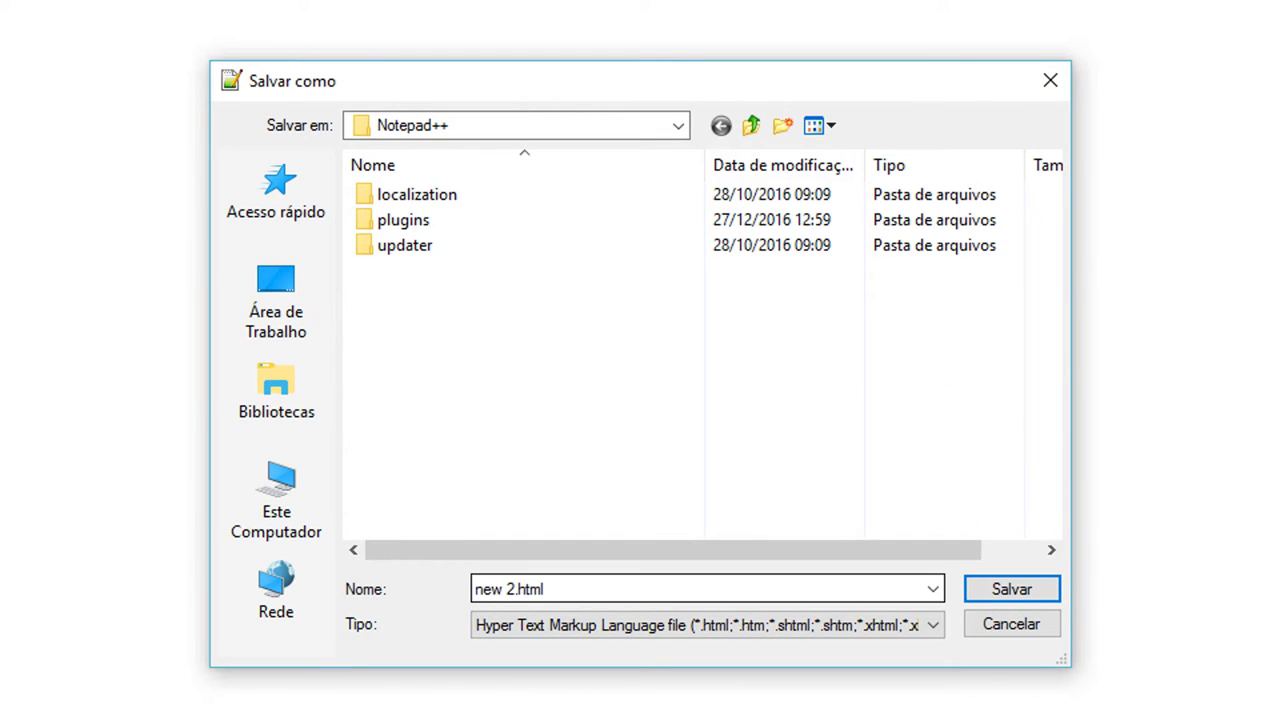
click(516, 589)
drag(516, 589, 475, 589)
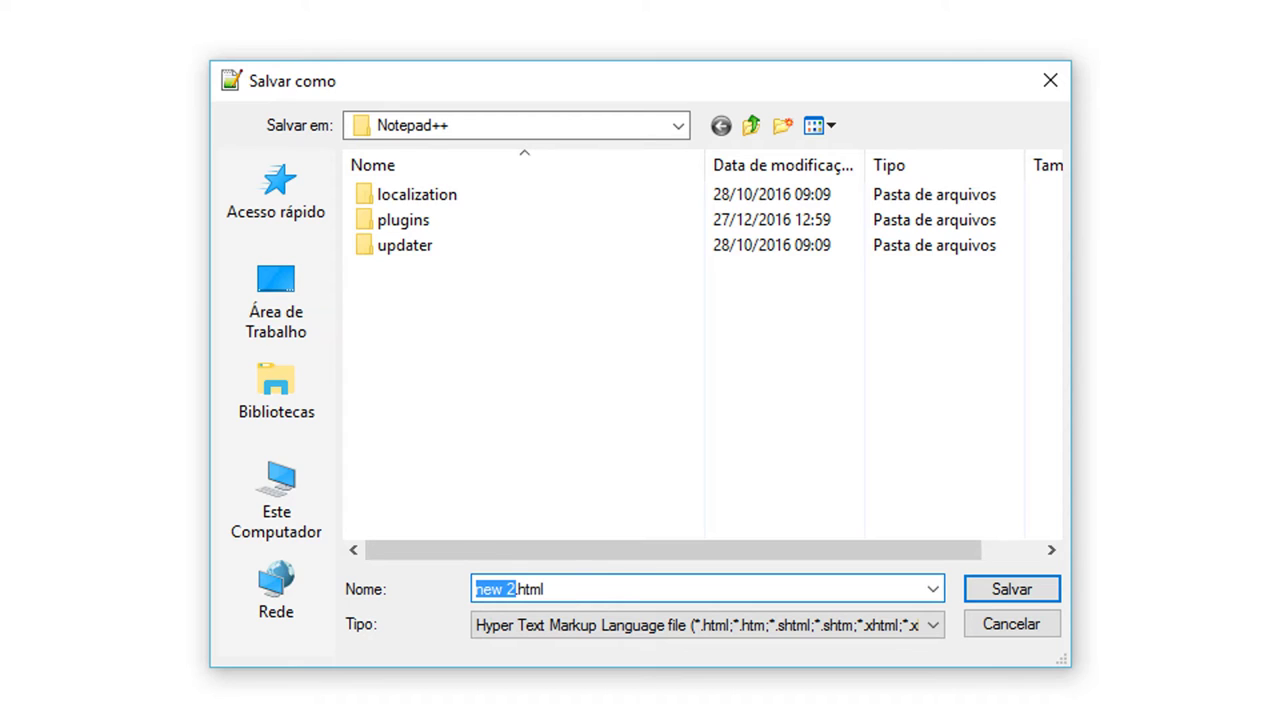
text(curso)
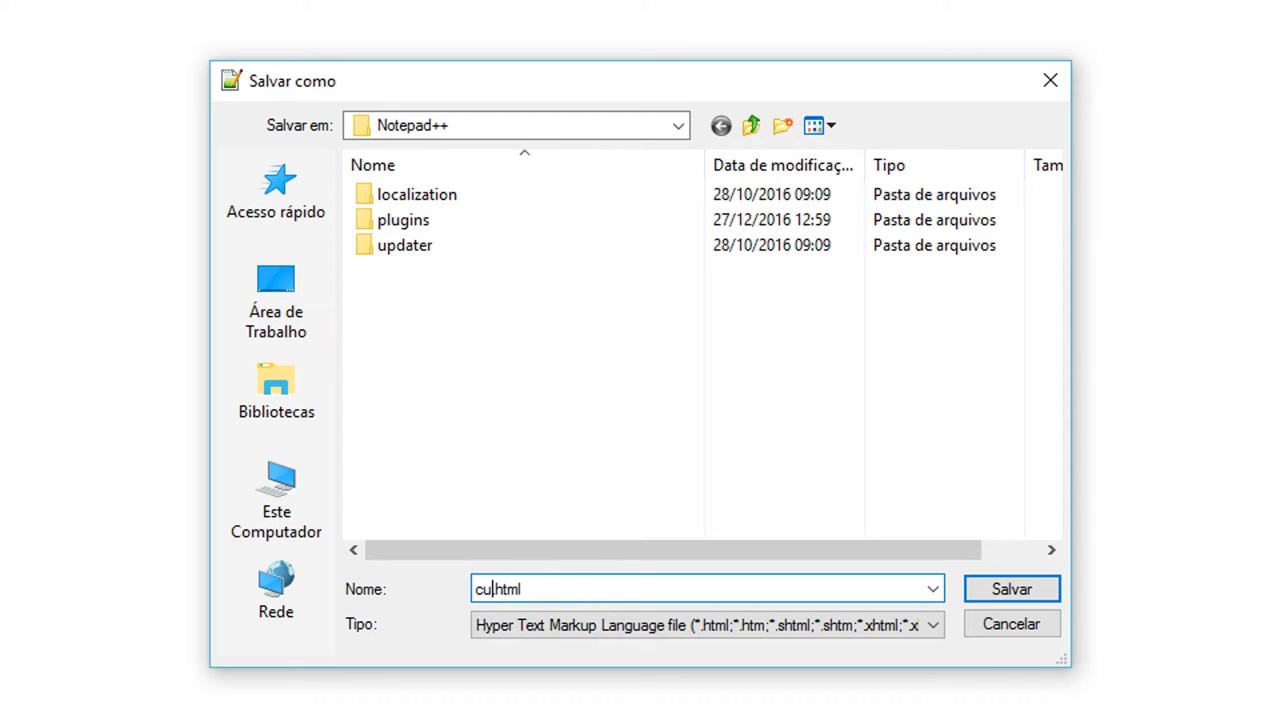
text( html)
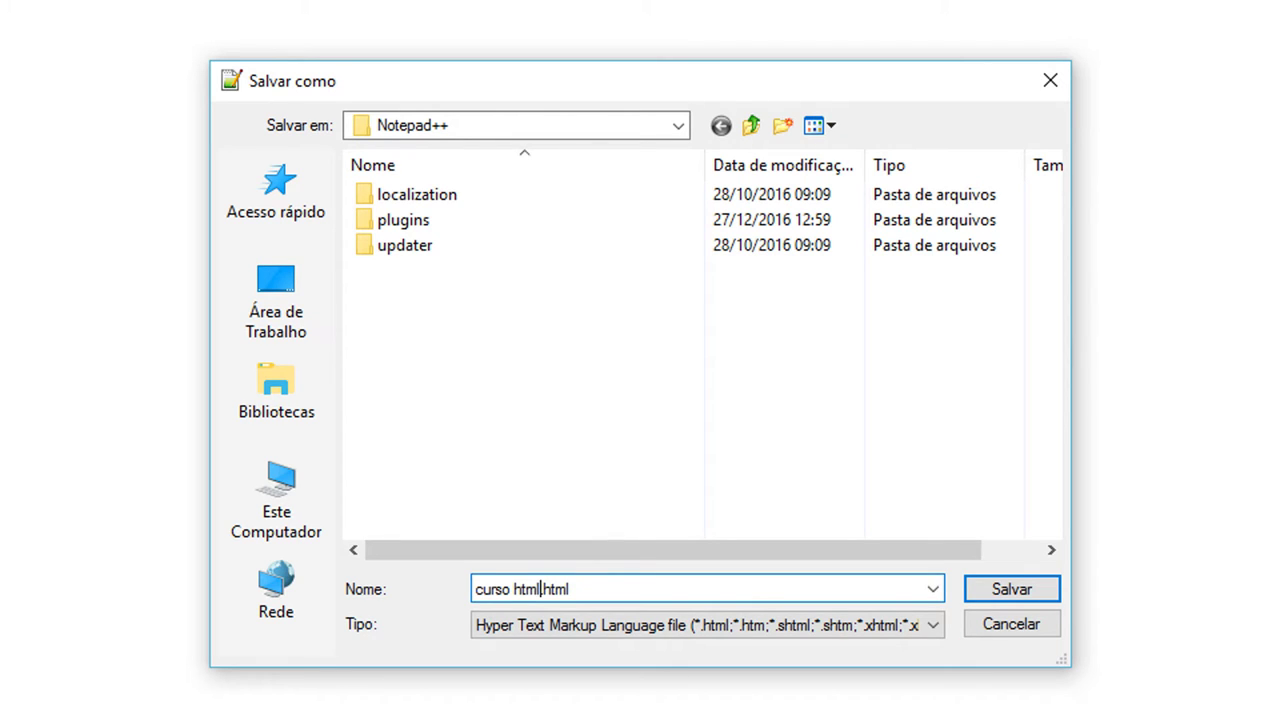
key(Delete)
text(.)
drag(543, 589, 476, 589)
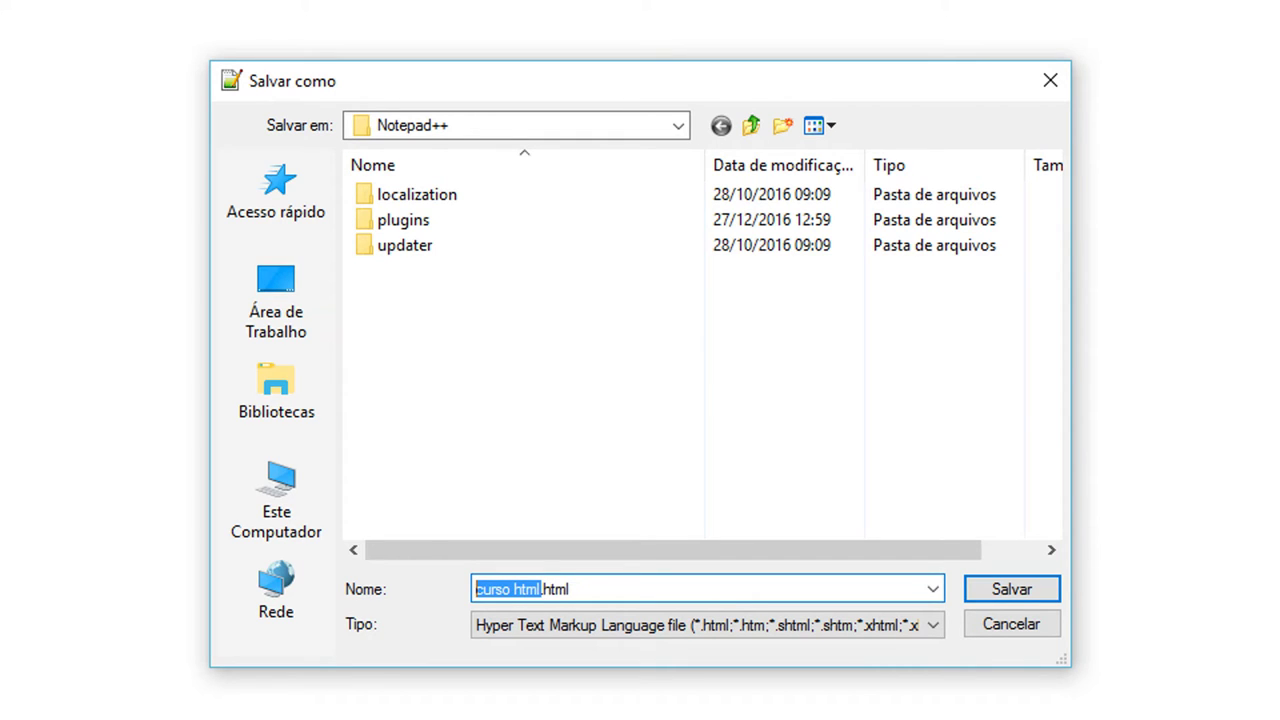
click(518, 589)
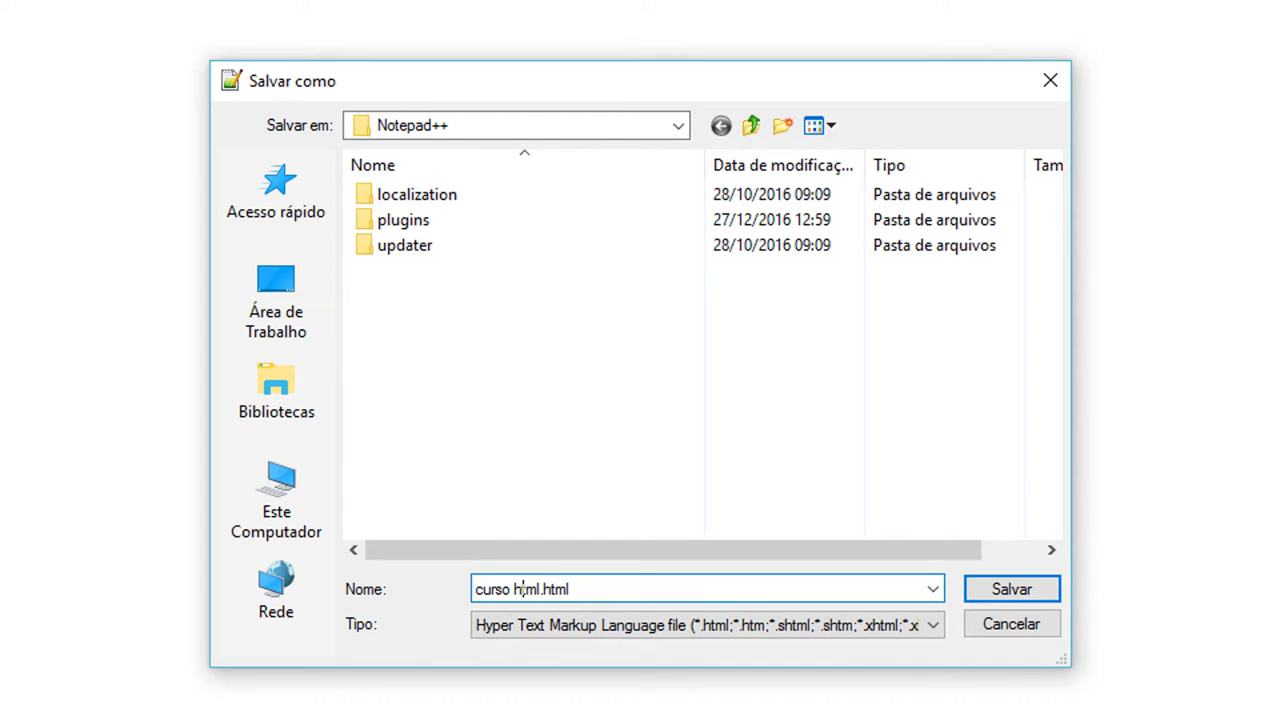
key(Tab)
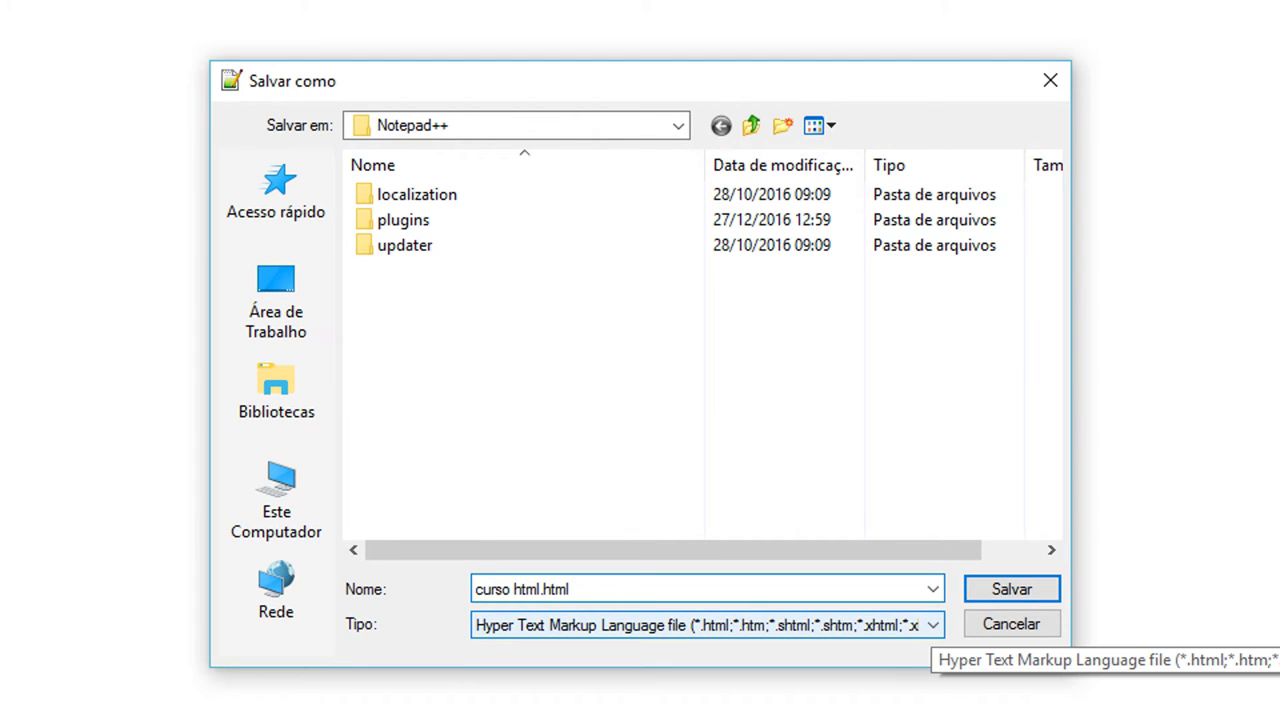
Replace the space in the file name with a hyphen so it reads curso-html.html
click(515, 589)
key(BackSpace)
text(-)
key(End)
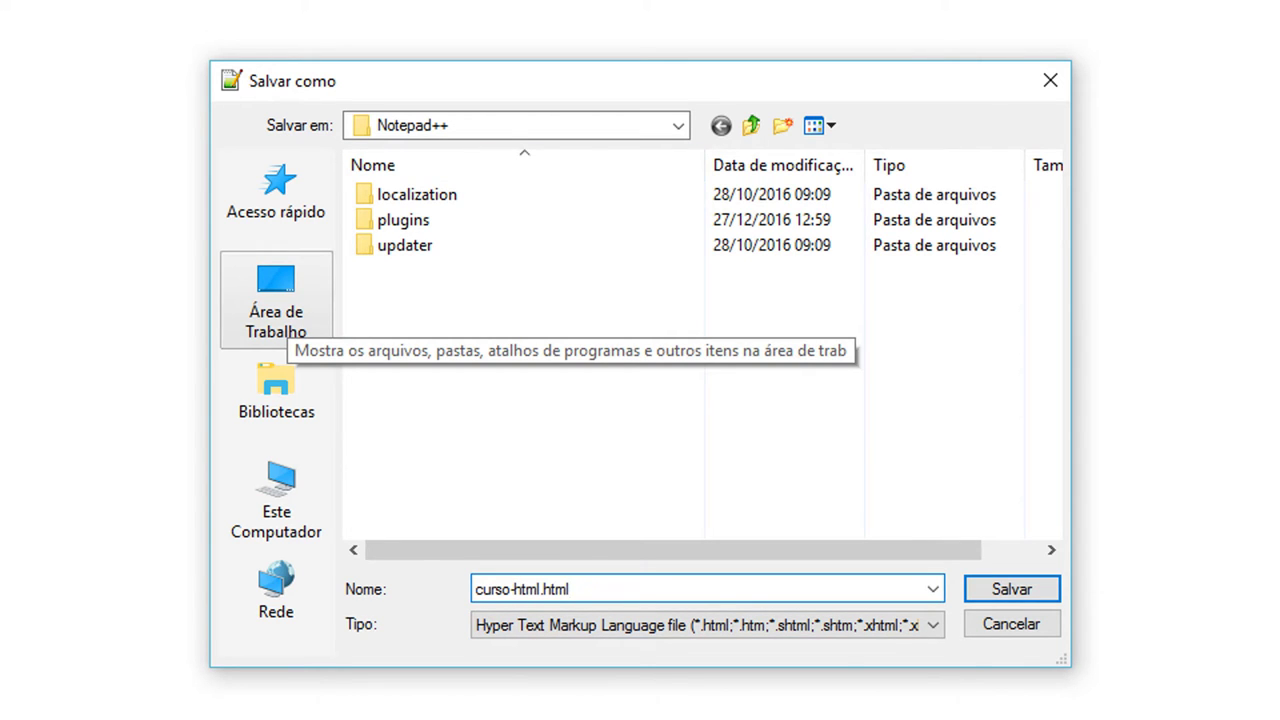
Create a folder named "Curso HTML" on the desktop and open it as the save location
click(270, 320)
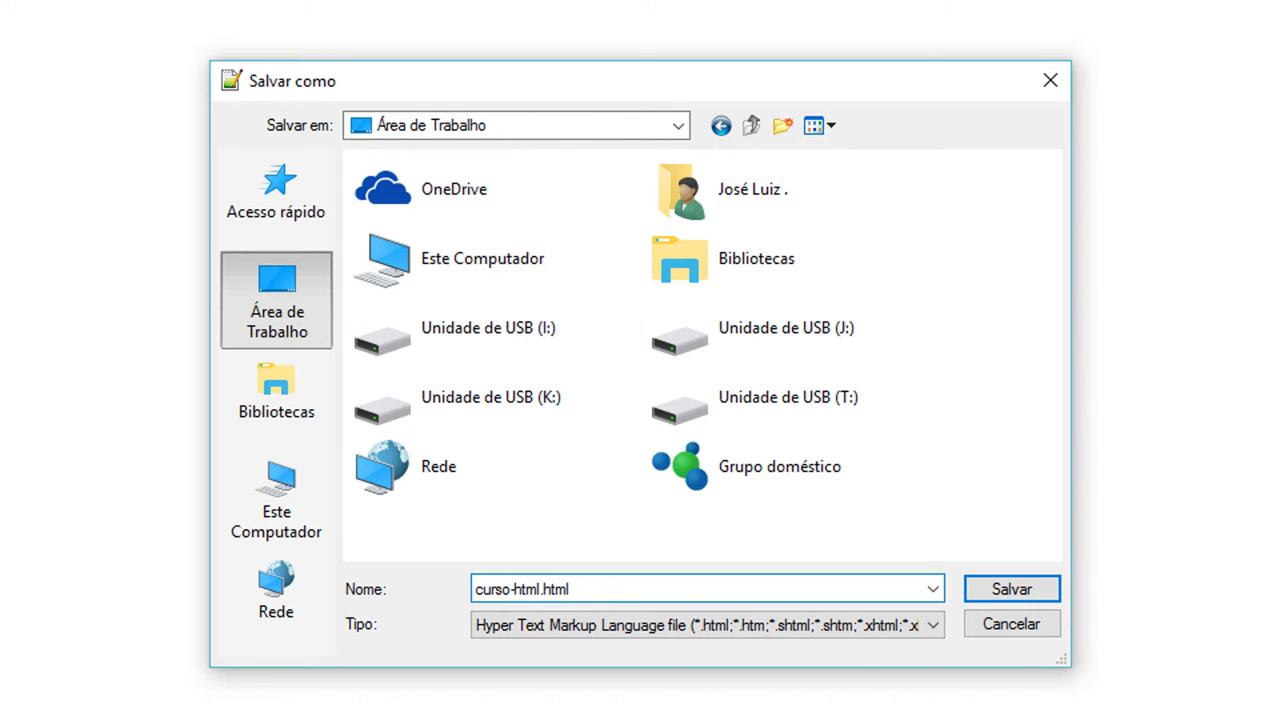
click(783, 125)
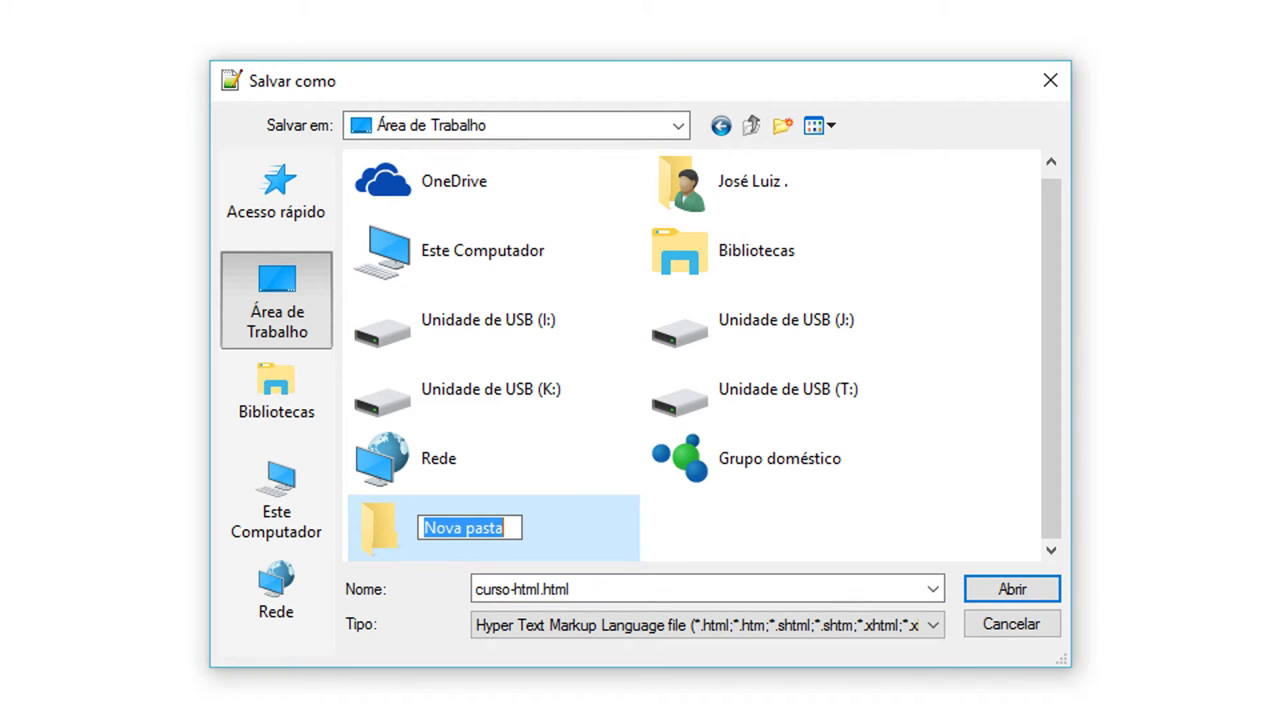
text(Curso )
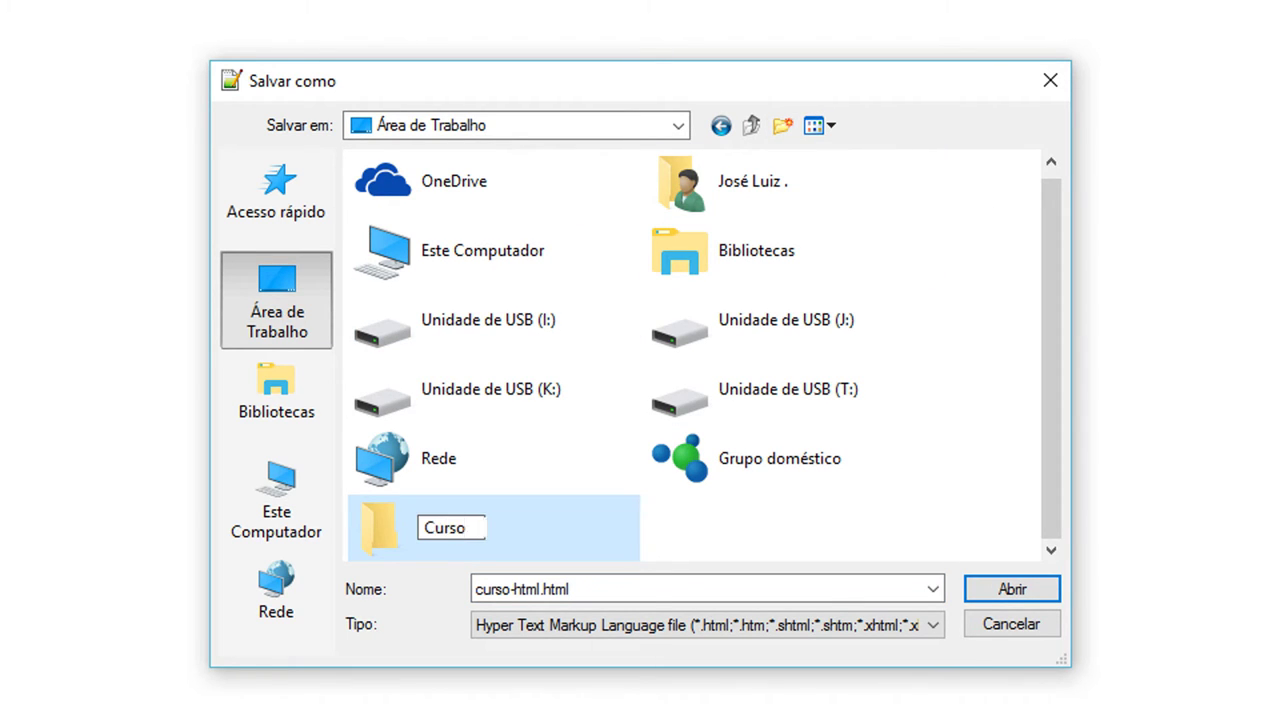
text(HTML)
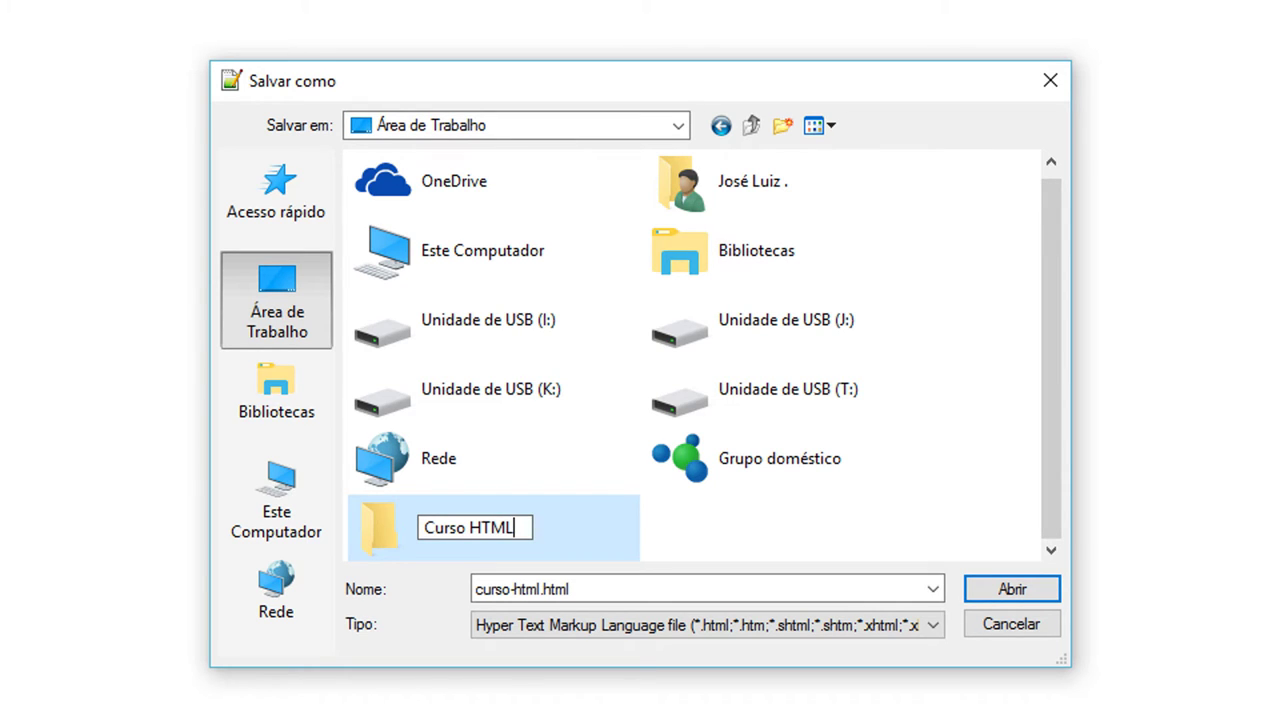
key(Return)
key(Return)
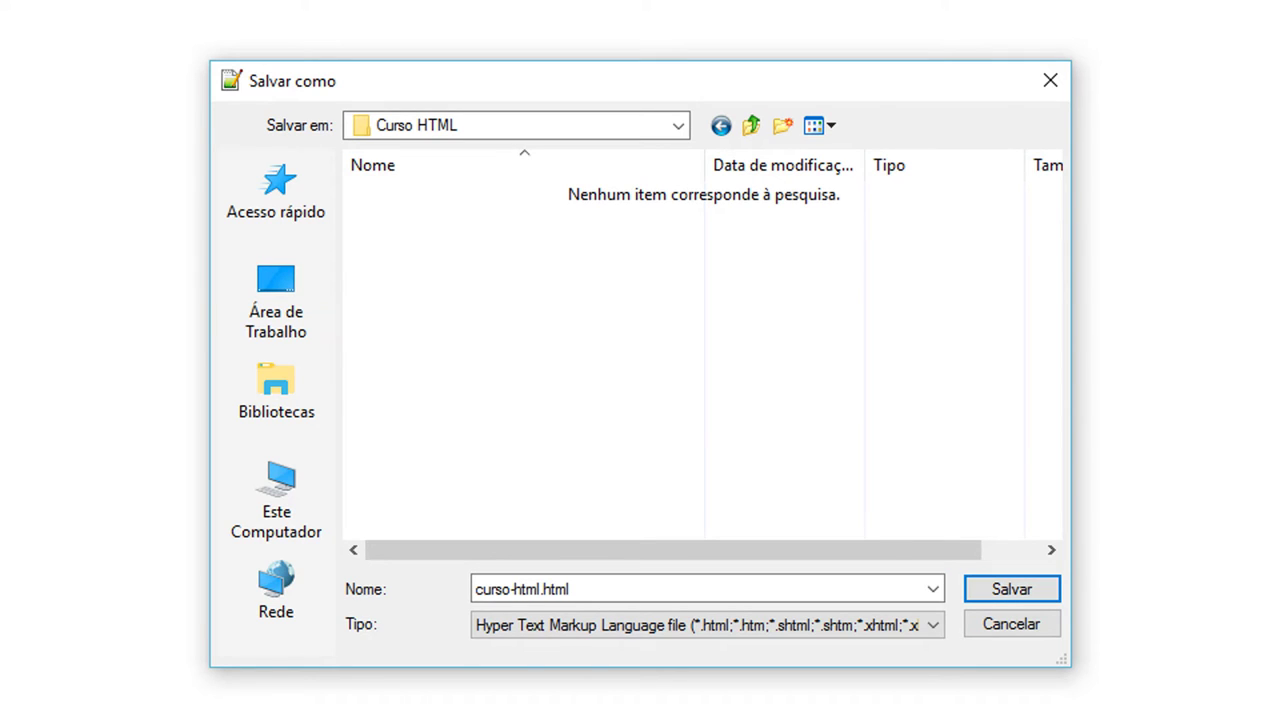
click(522, 589)
click(527, 589)
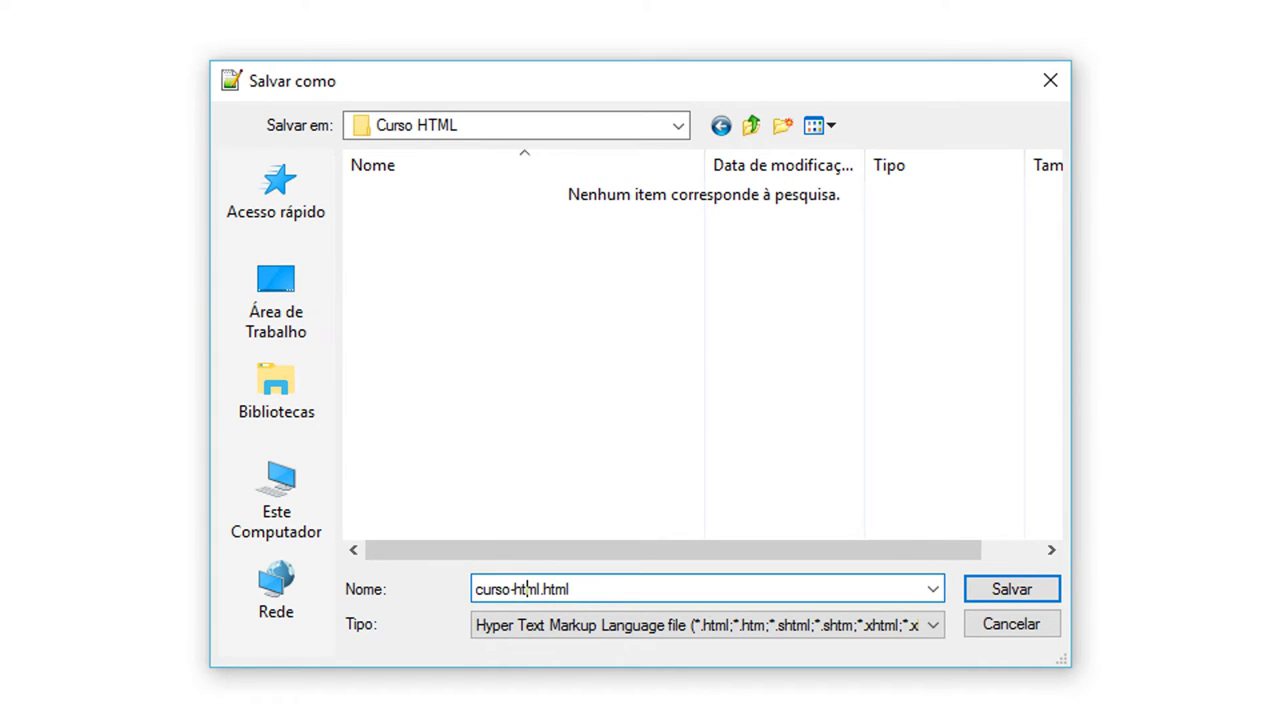
Replace the curso-html part of the file name with "aula 01", keeping the .html extension
drag(541, 589, 474, 589)
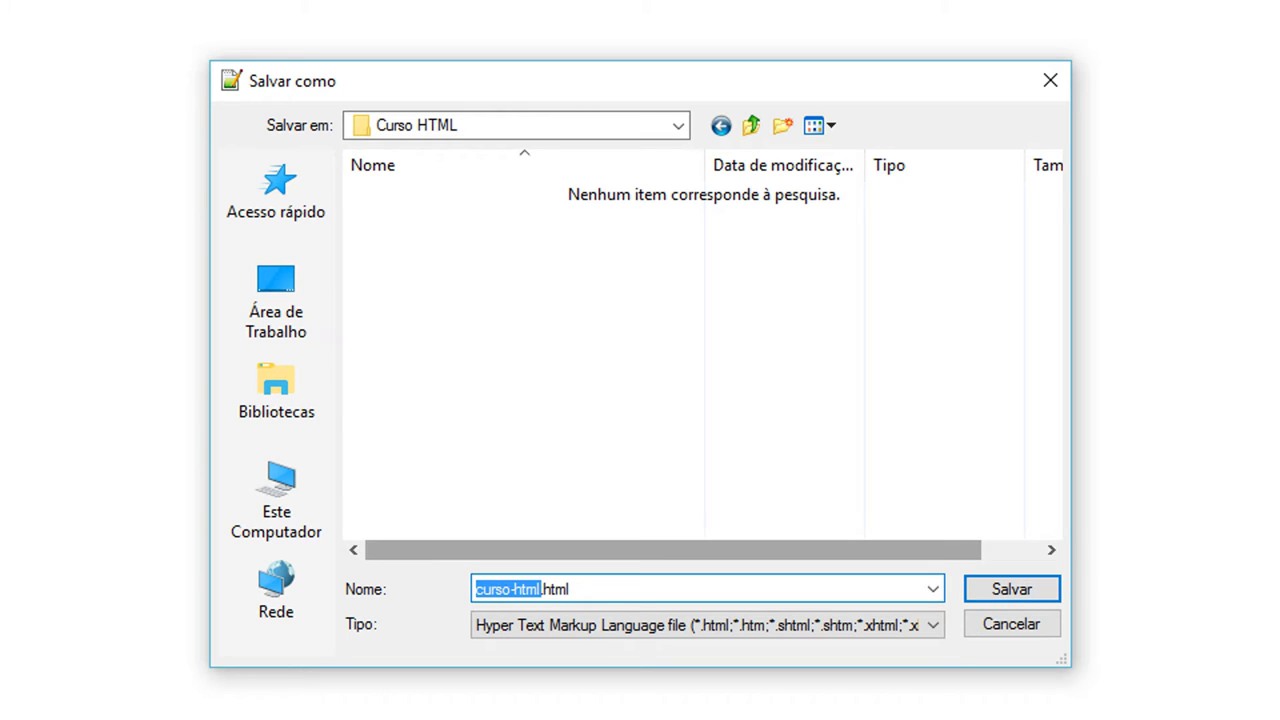
text(aula )
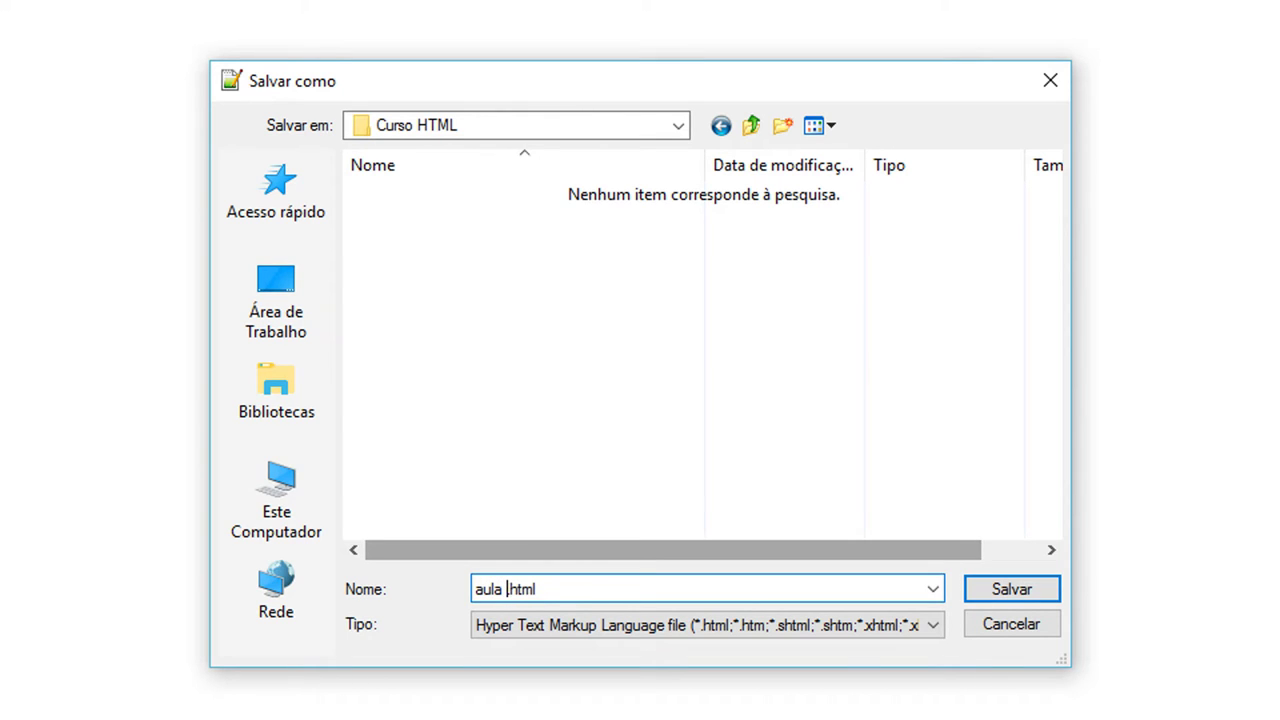
text(01)
key(Right)
key(Right)
key(Right)
key(Right)
key(Right)
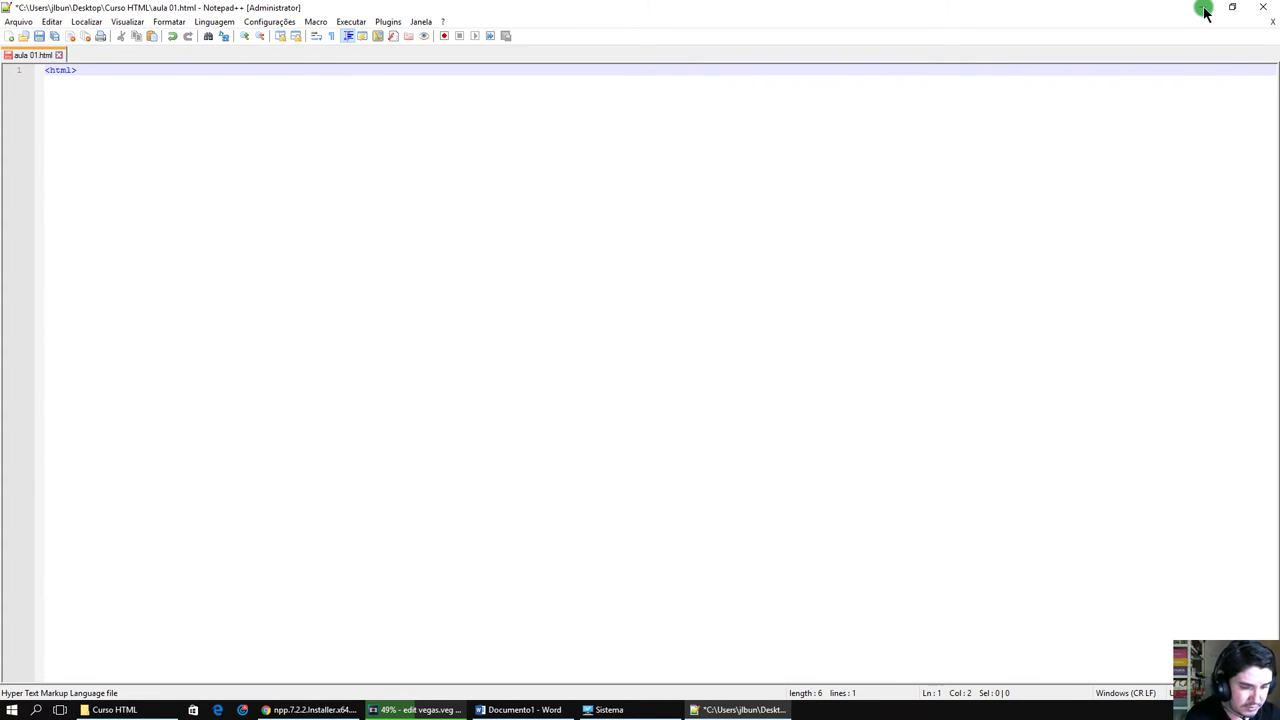
Insert "!doctype" before html inside the tag on line 1 to turn it into a doctype declaration
text(!)
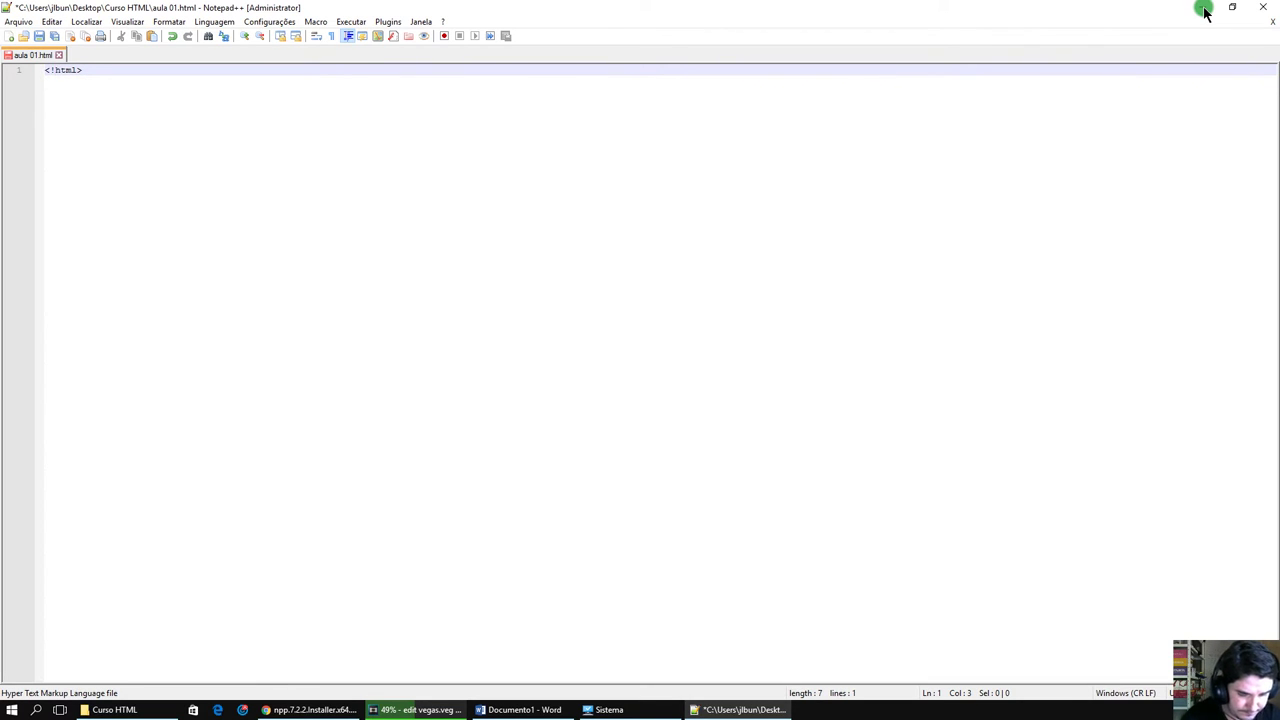
text(doc)
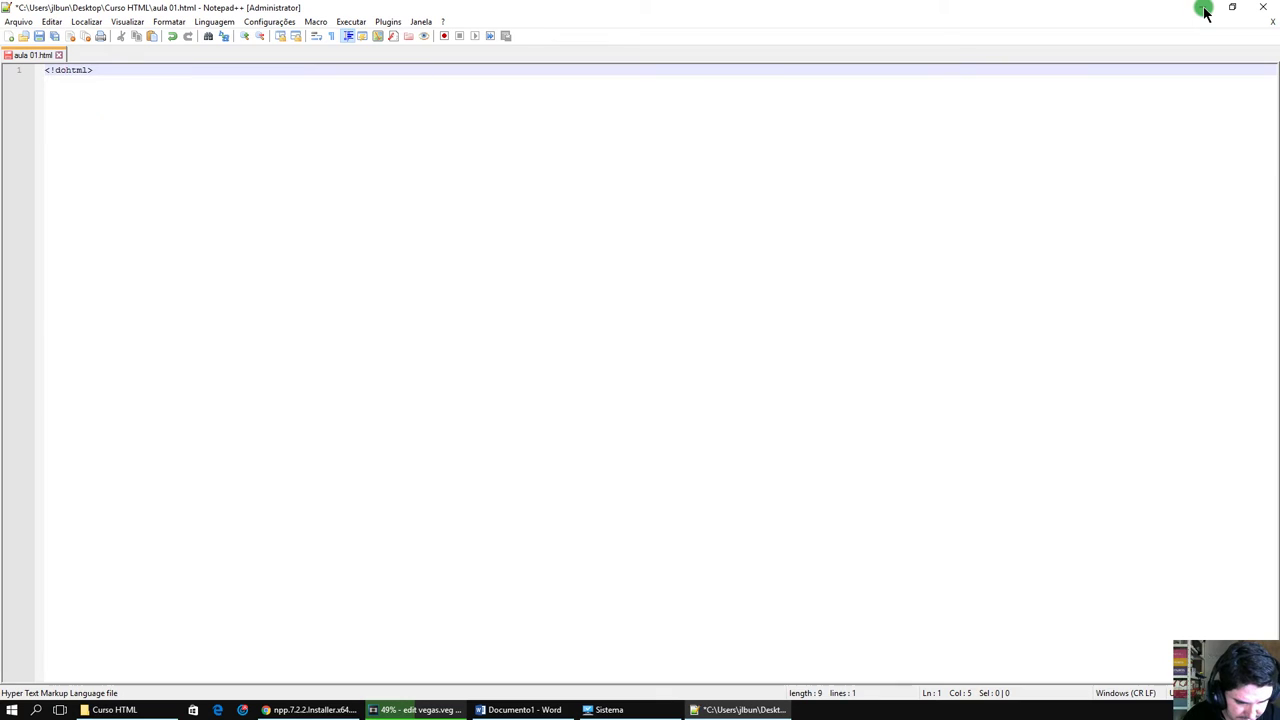
text(ty)
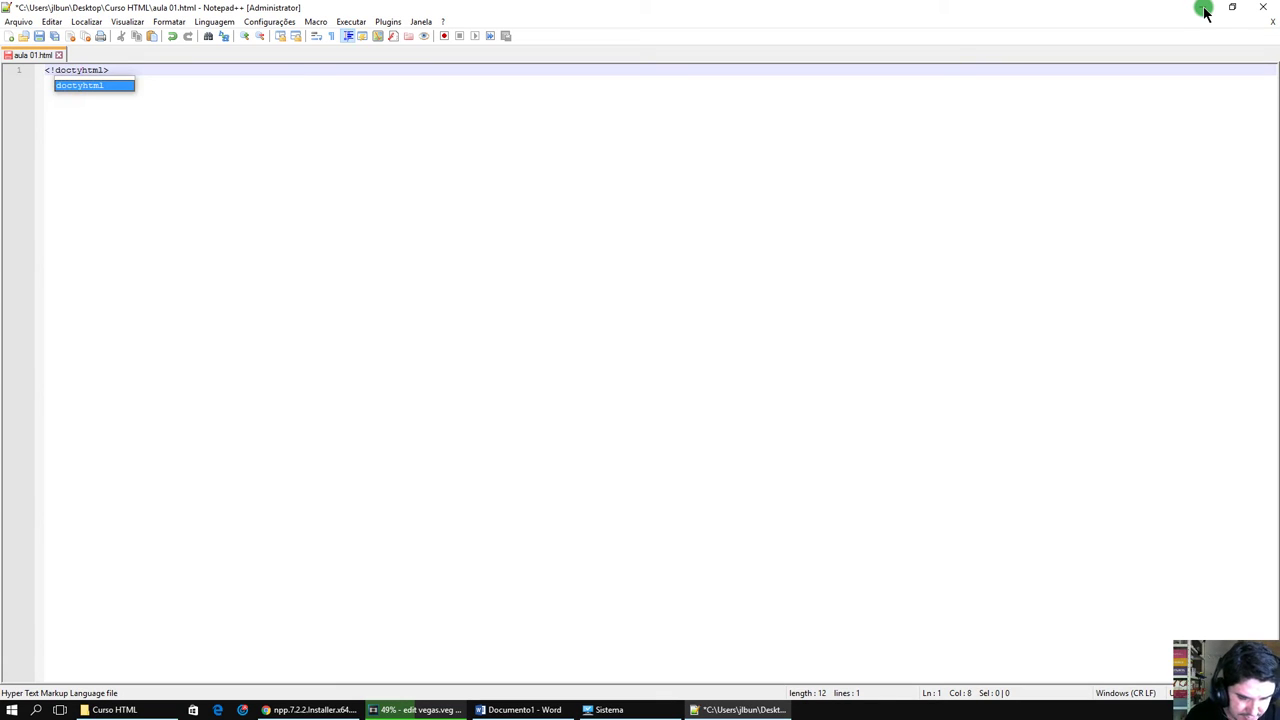
text(pe)
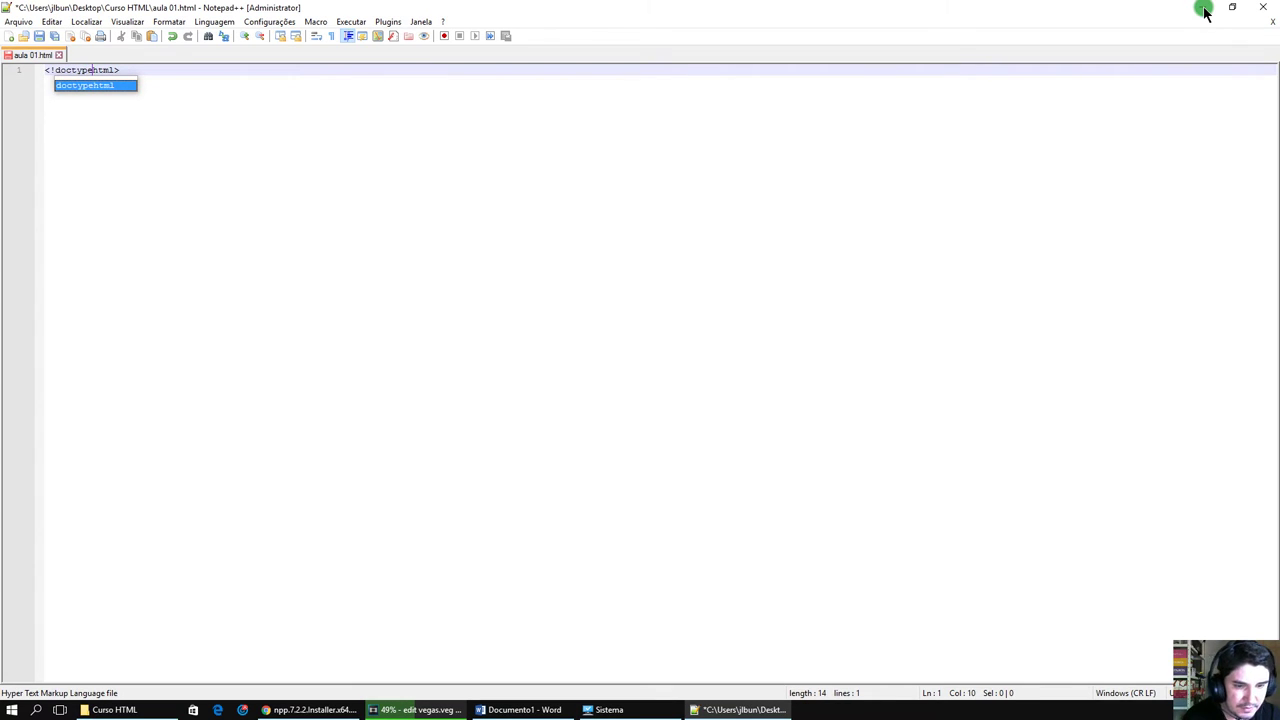